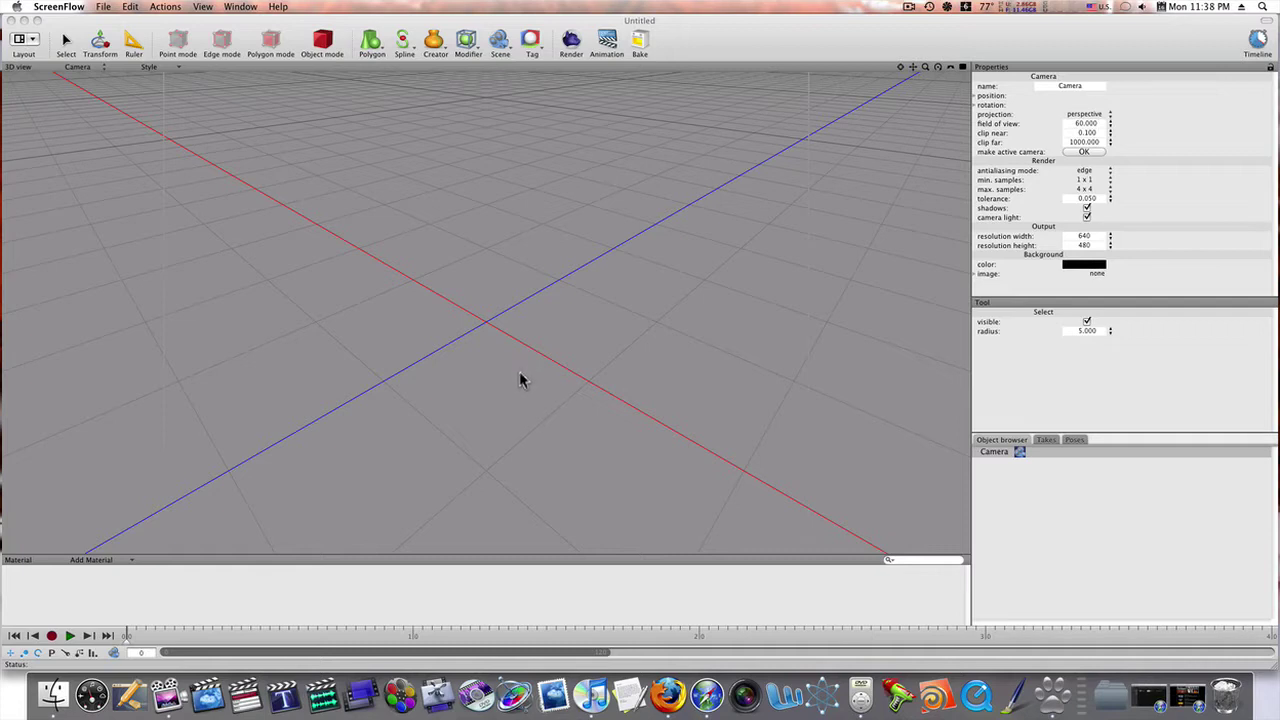
Add a cylinder with 15 longitudinal sections, 6 height sections and 2 ground sections.
click(376, 42)
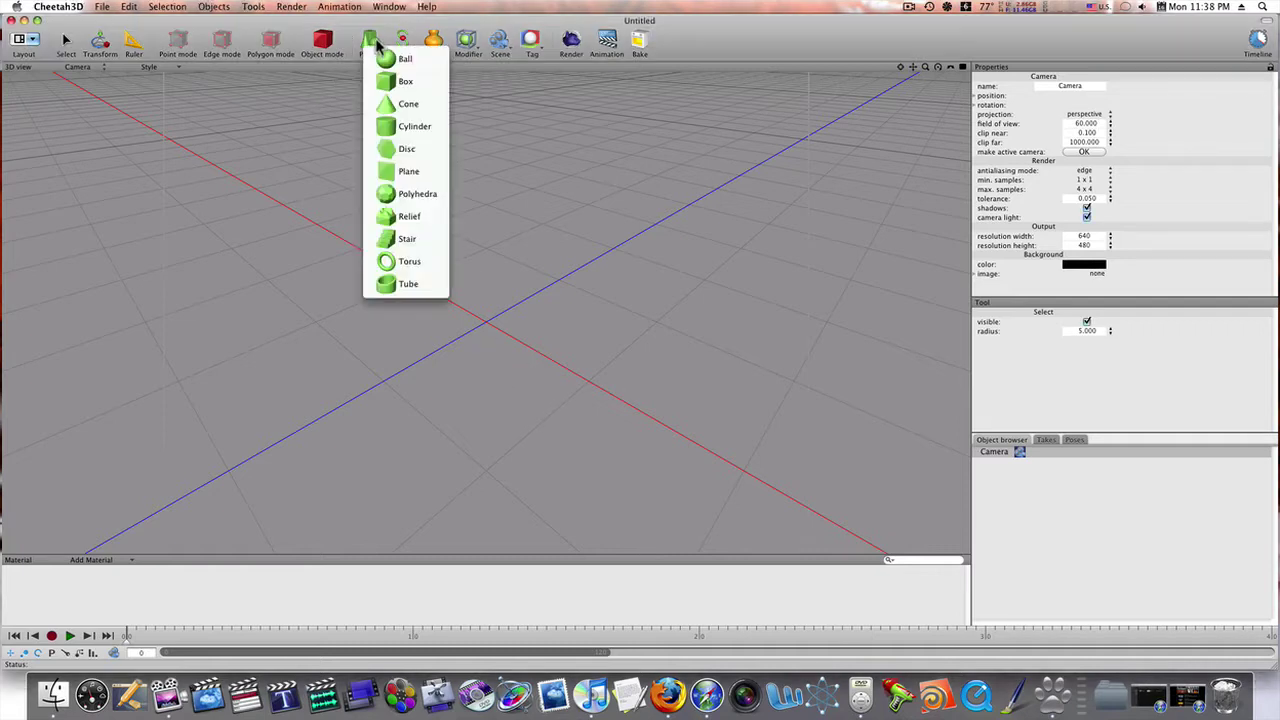
click(390, 130)
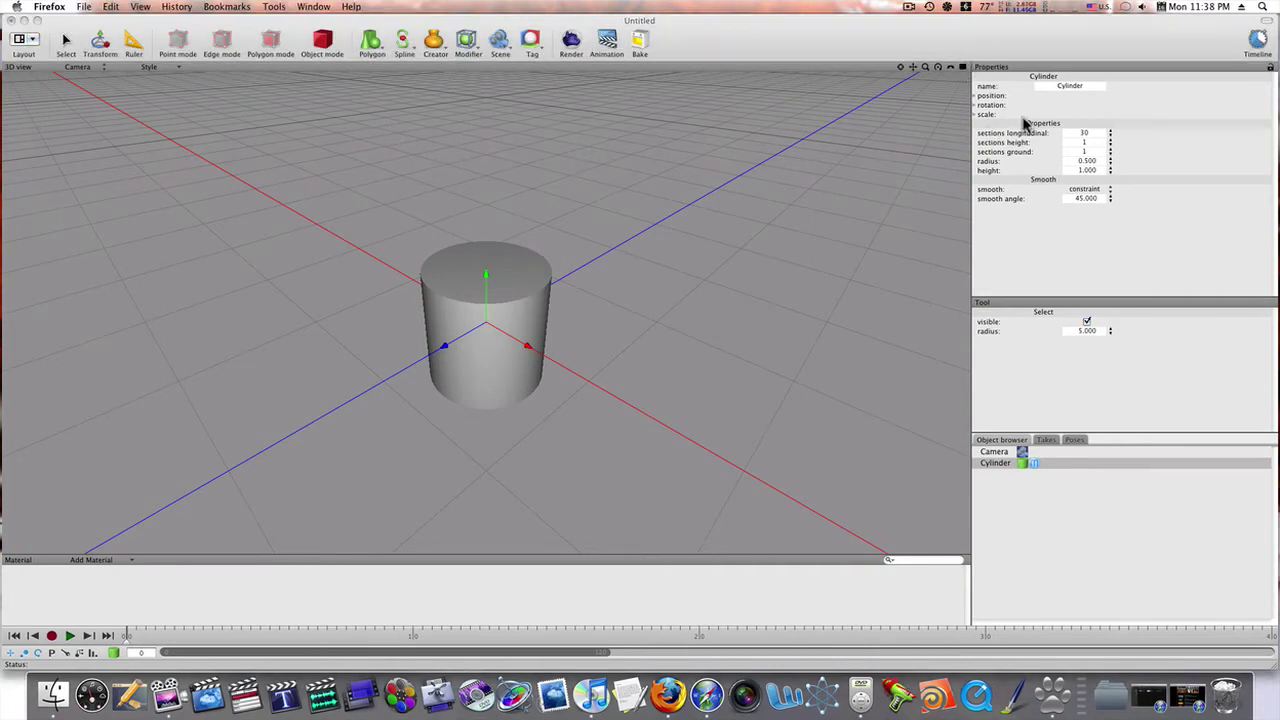
click(1084, 134)
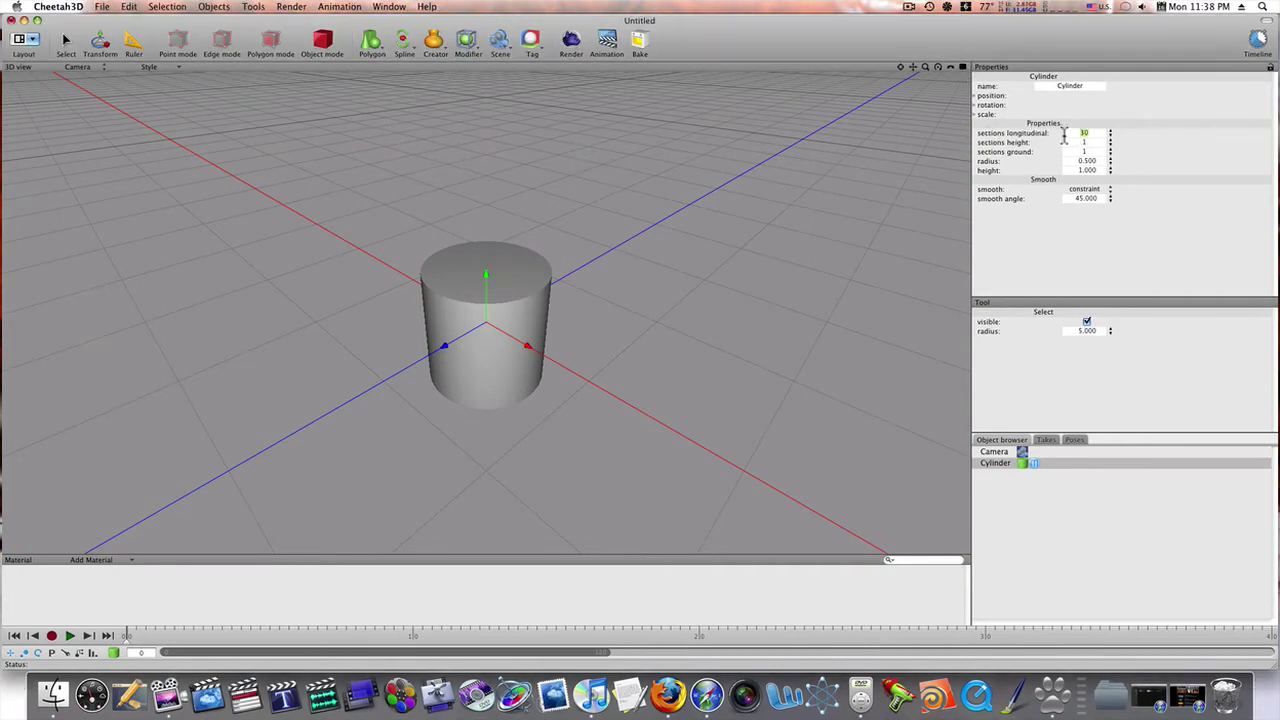
text(15)
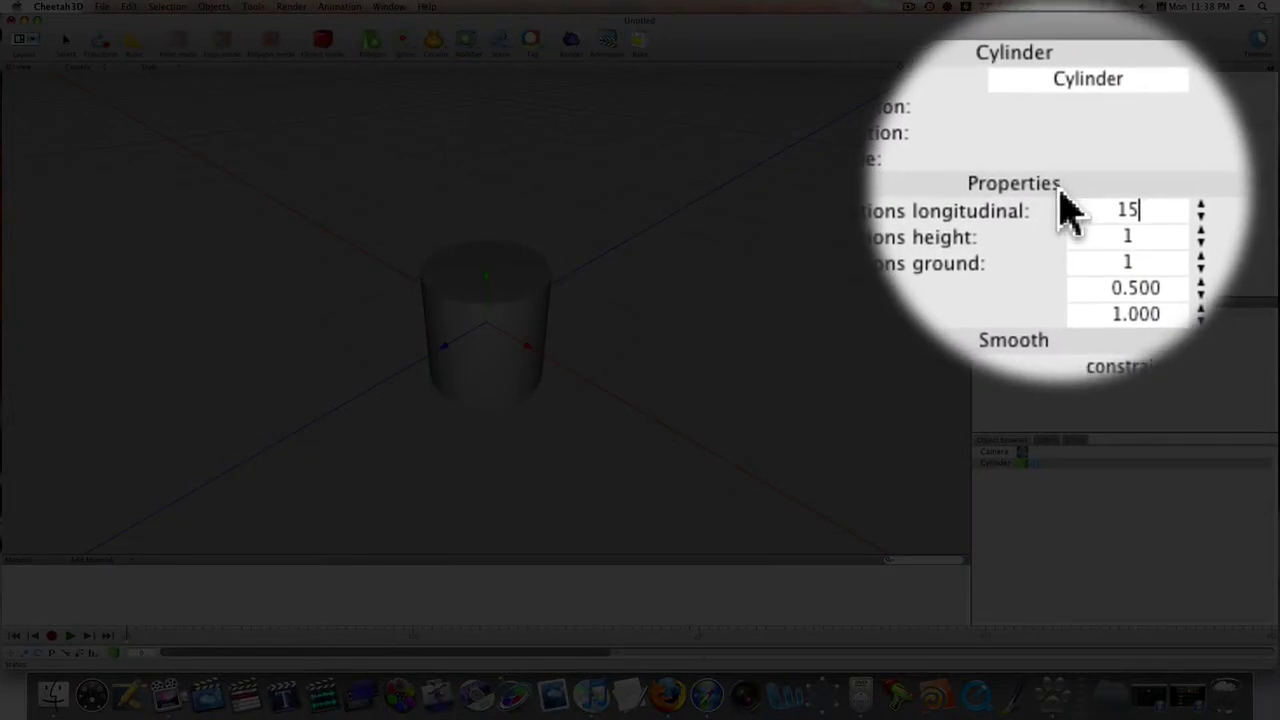
key(Tab)
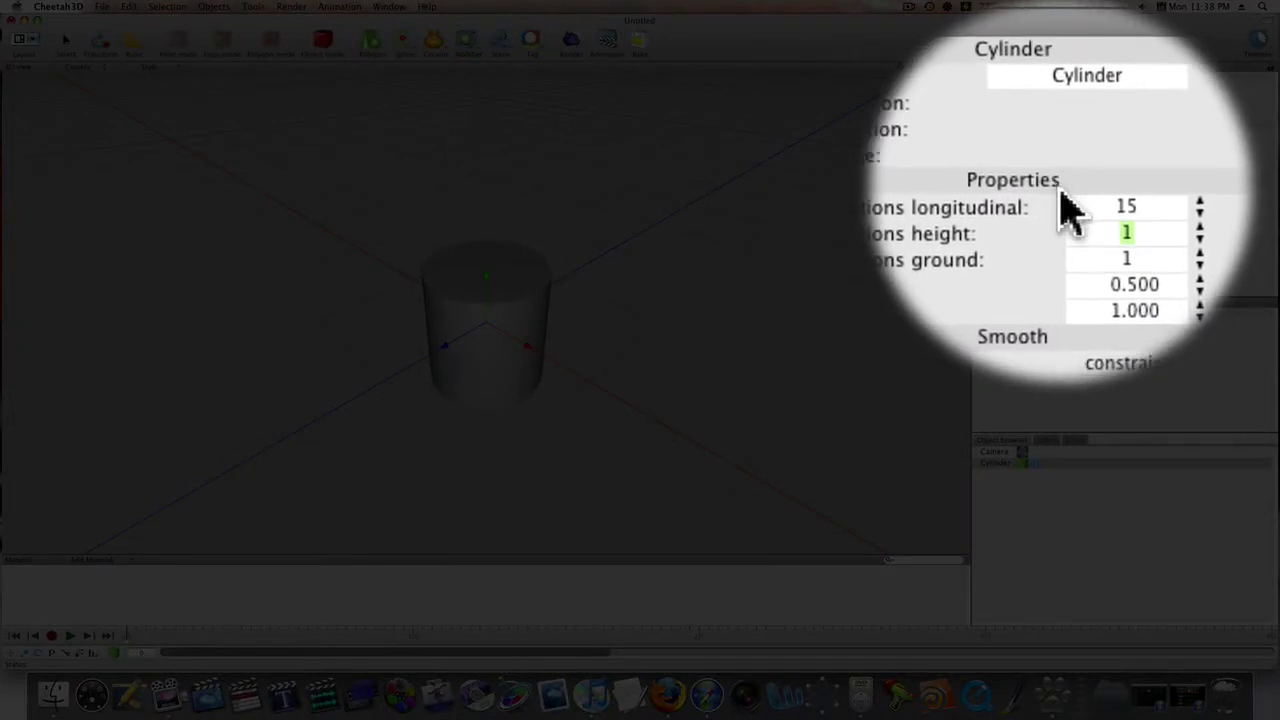
text(6)
key(Tab)
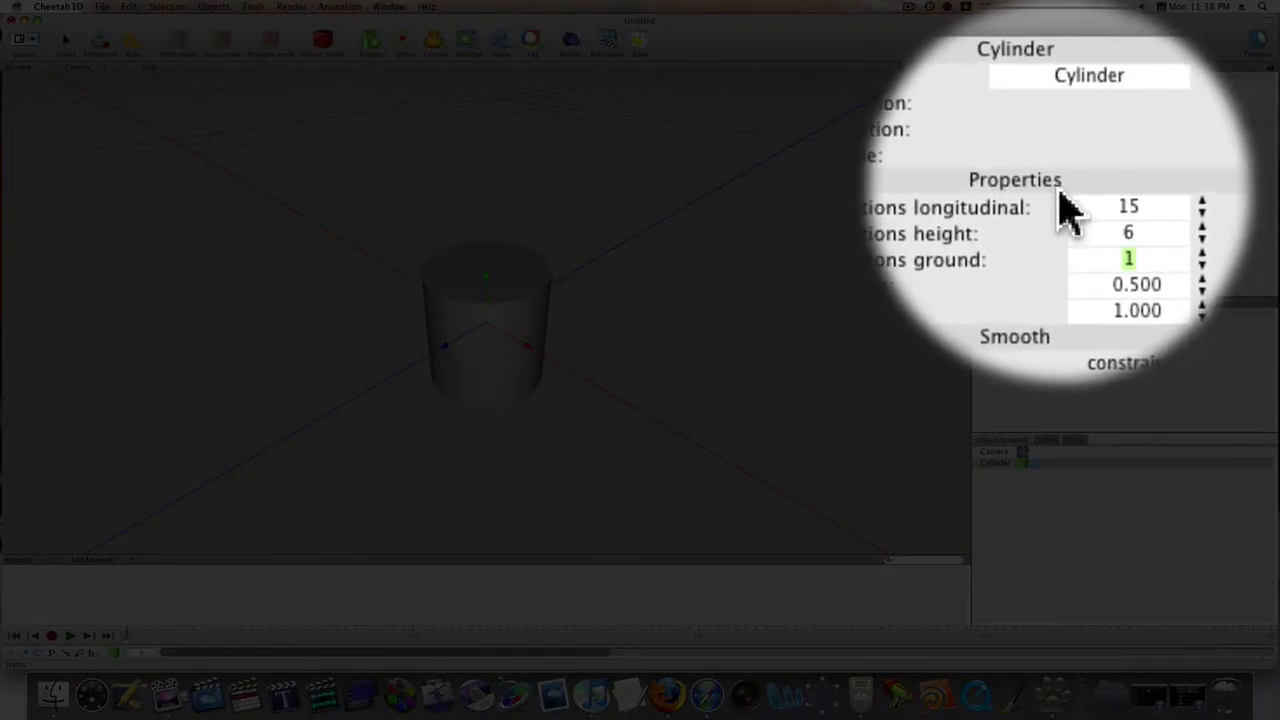
text(2)
key(Tab)
Set the cylinder's radius to 2 and height to 5, and convert it to an editable polygon object.
text(2)
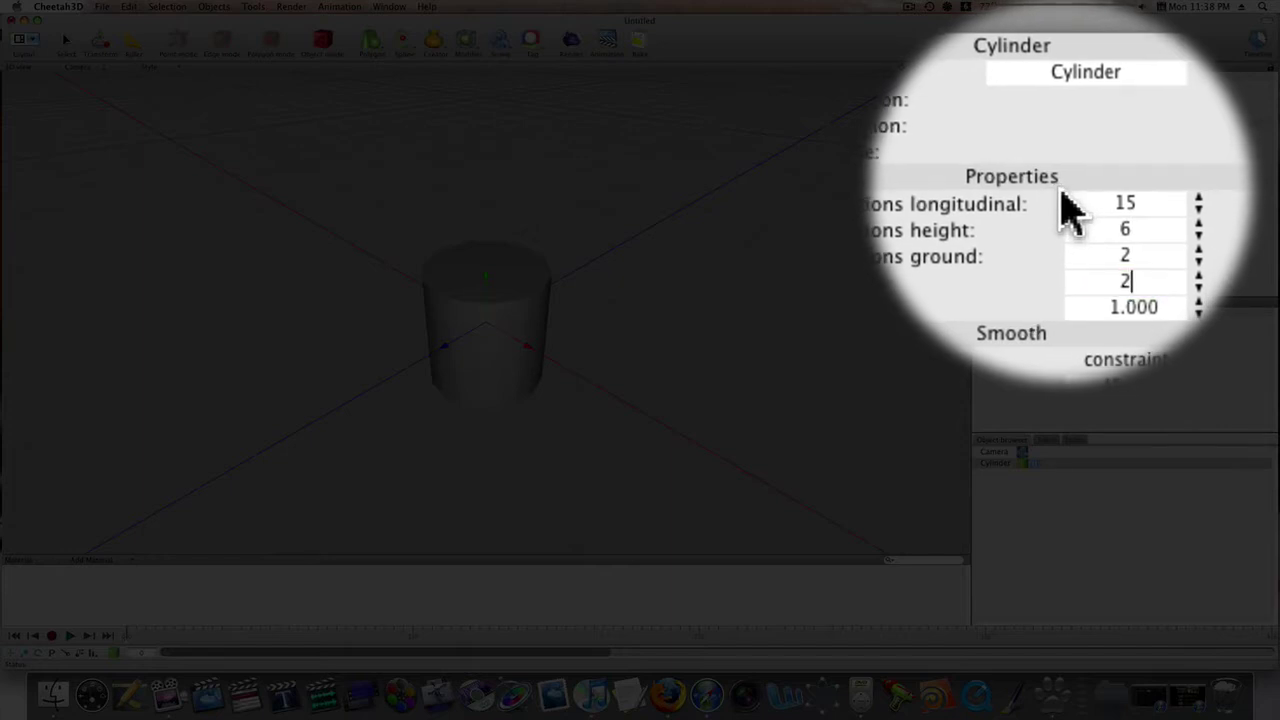
key(Tab)
text(5)
key(Tab)
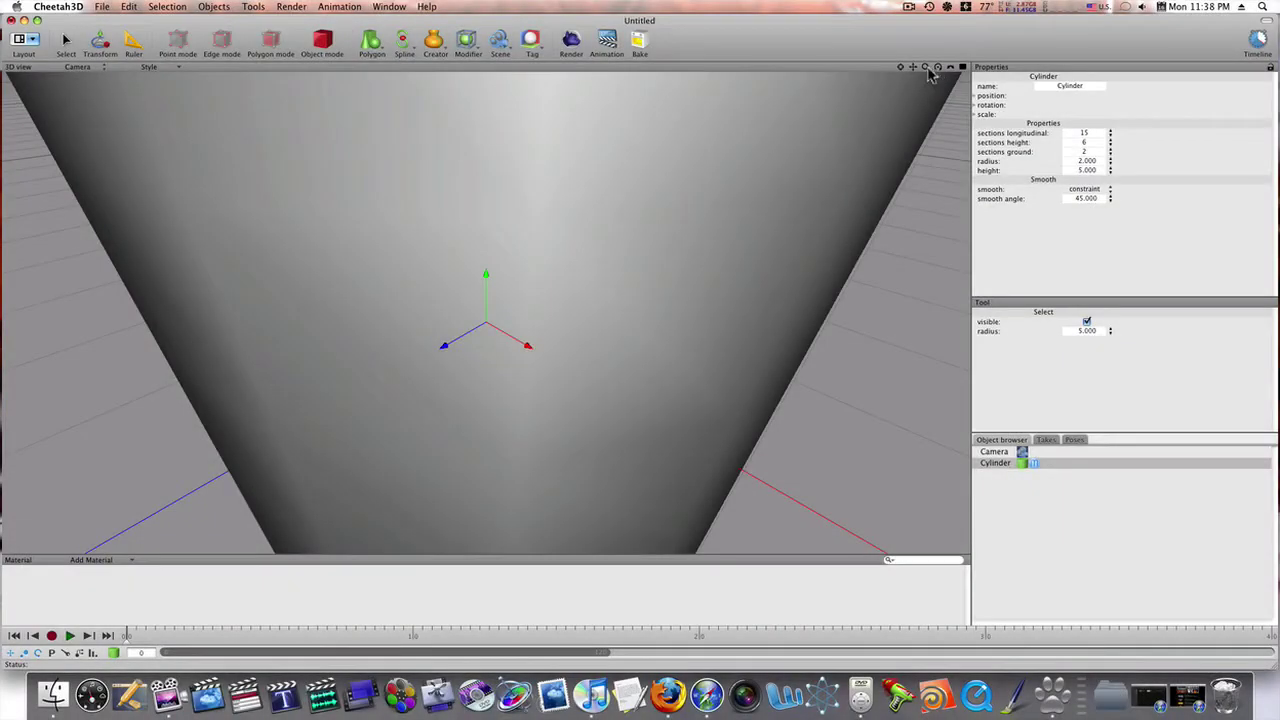
drag(926, 67, 925, 73)
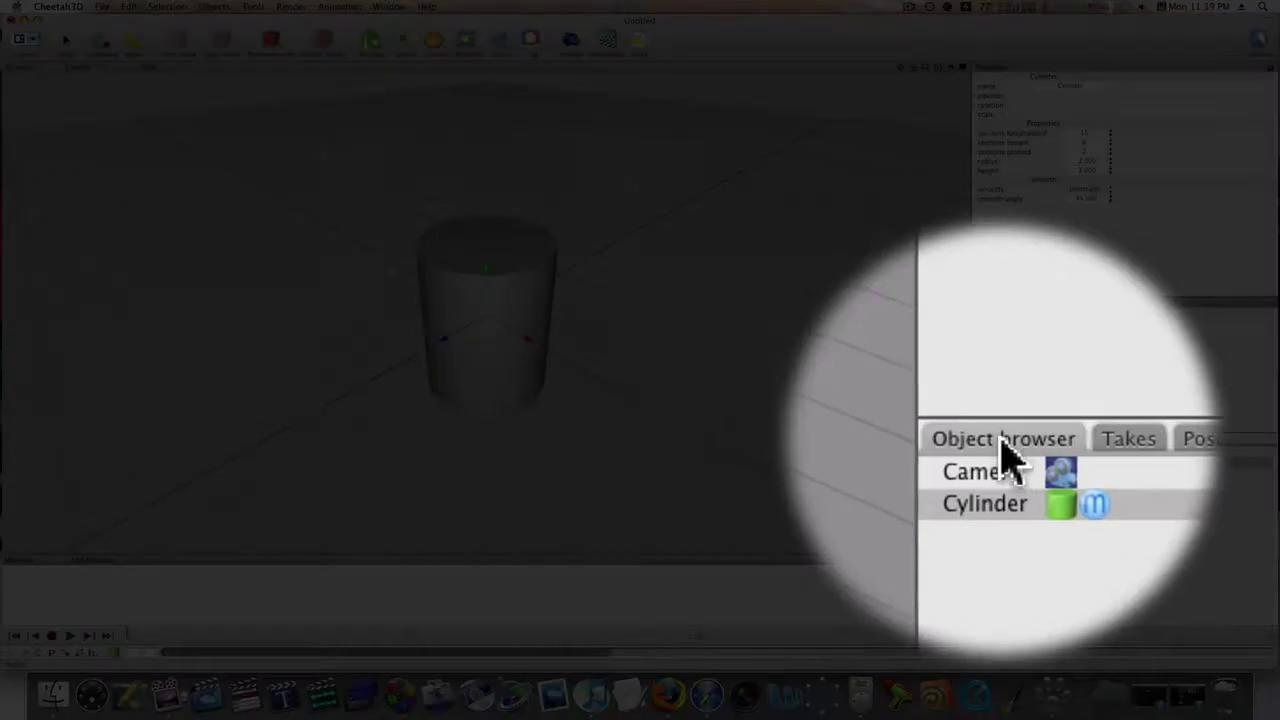
click(1022, 463)
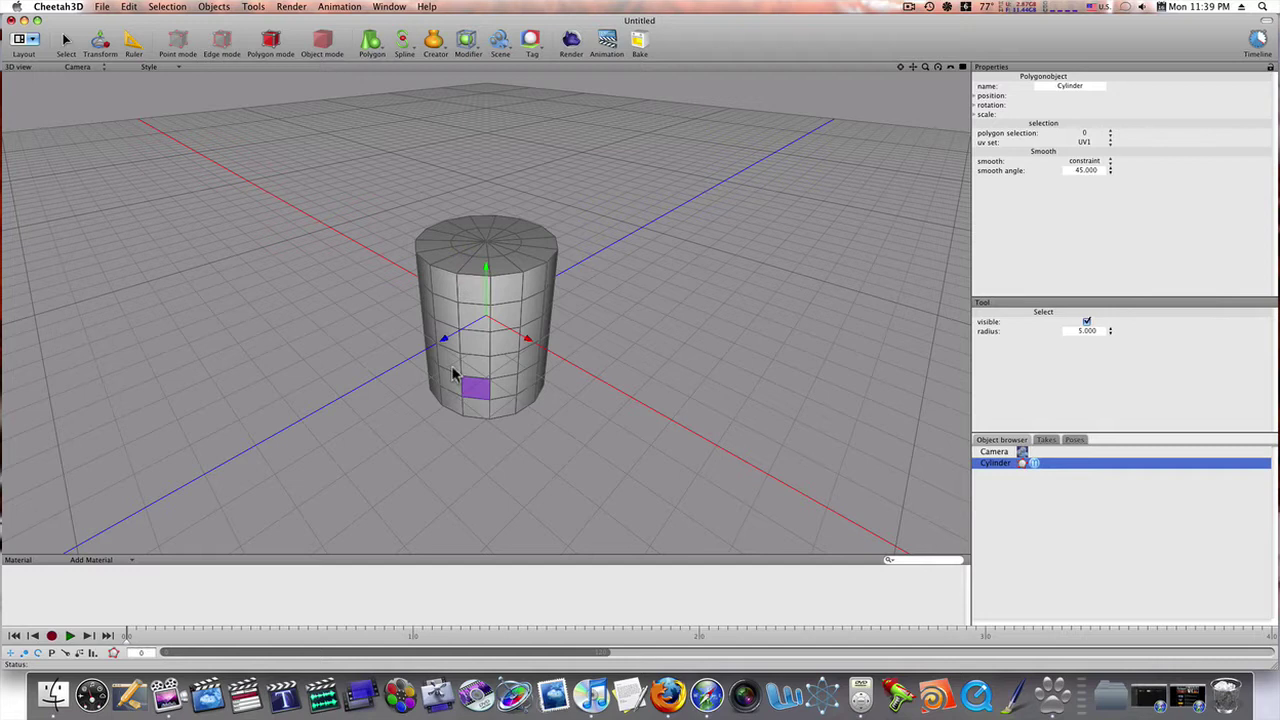
Cover the second- and fifth-row polygons in one side column of the cylinder and move them outward along their normals.
click(508, 318)
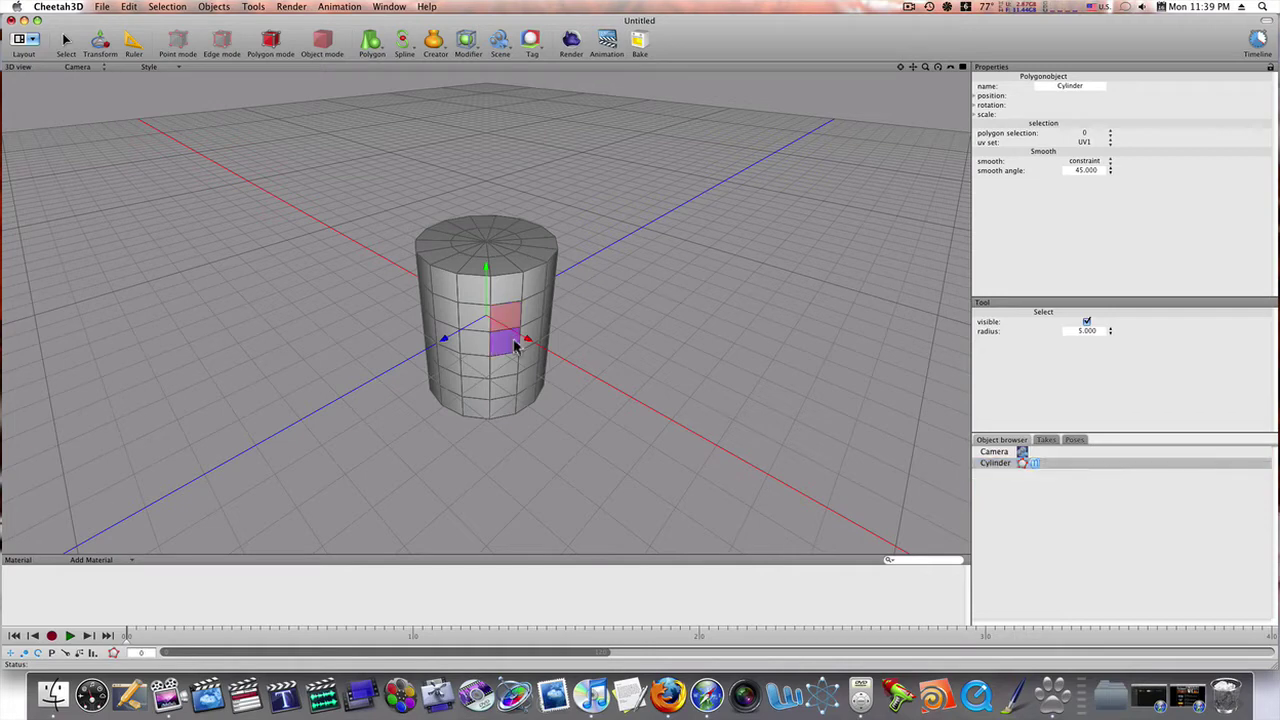
right_click(504, 384)
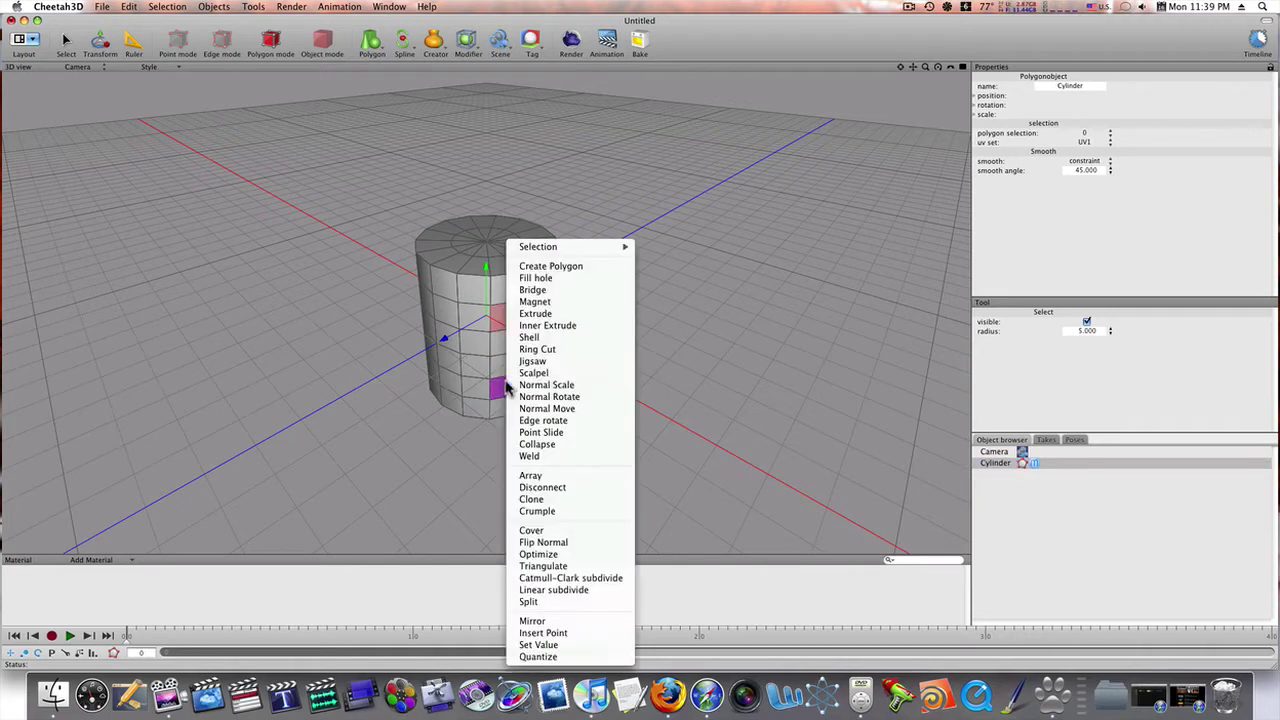
click(537, 529)
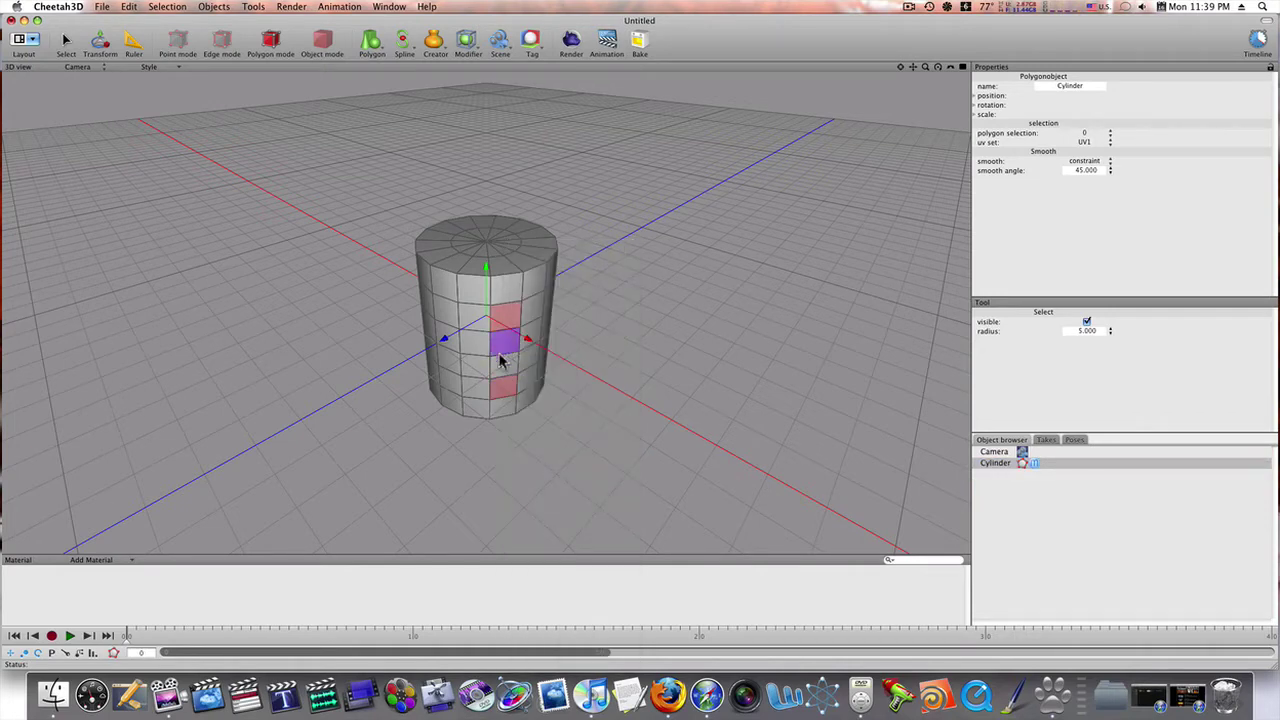
right_click(506, 386)
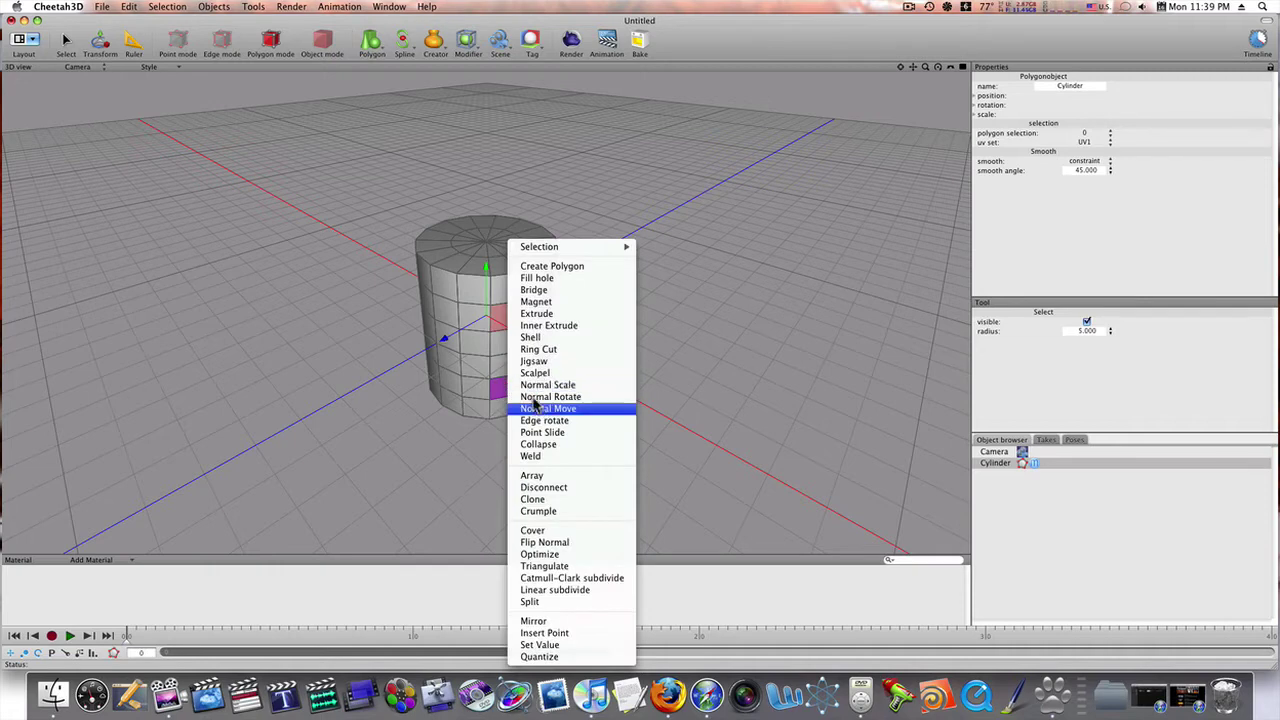
click(538, 409)
drag(503, 323, 563, 290)
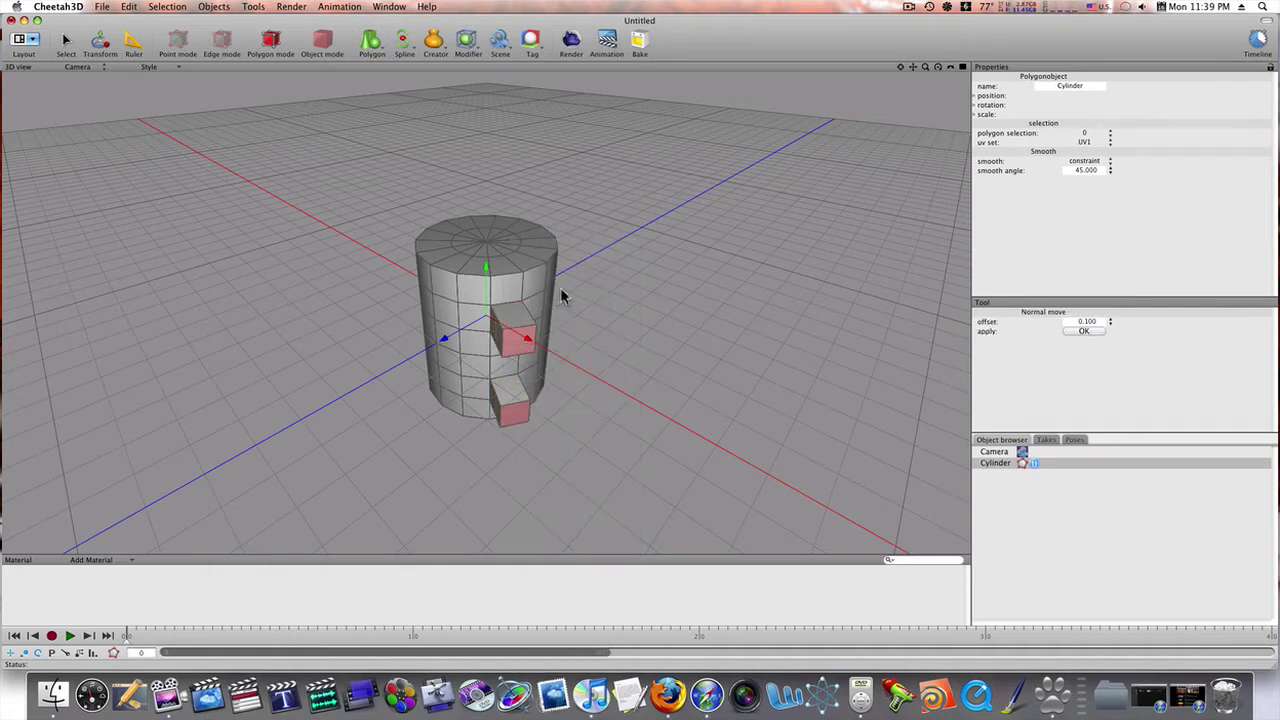
Cover the two stub end polygons again and extend them further outward with Normal Move to form a second segment.
right_click(518, 342)
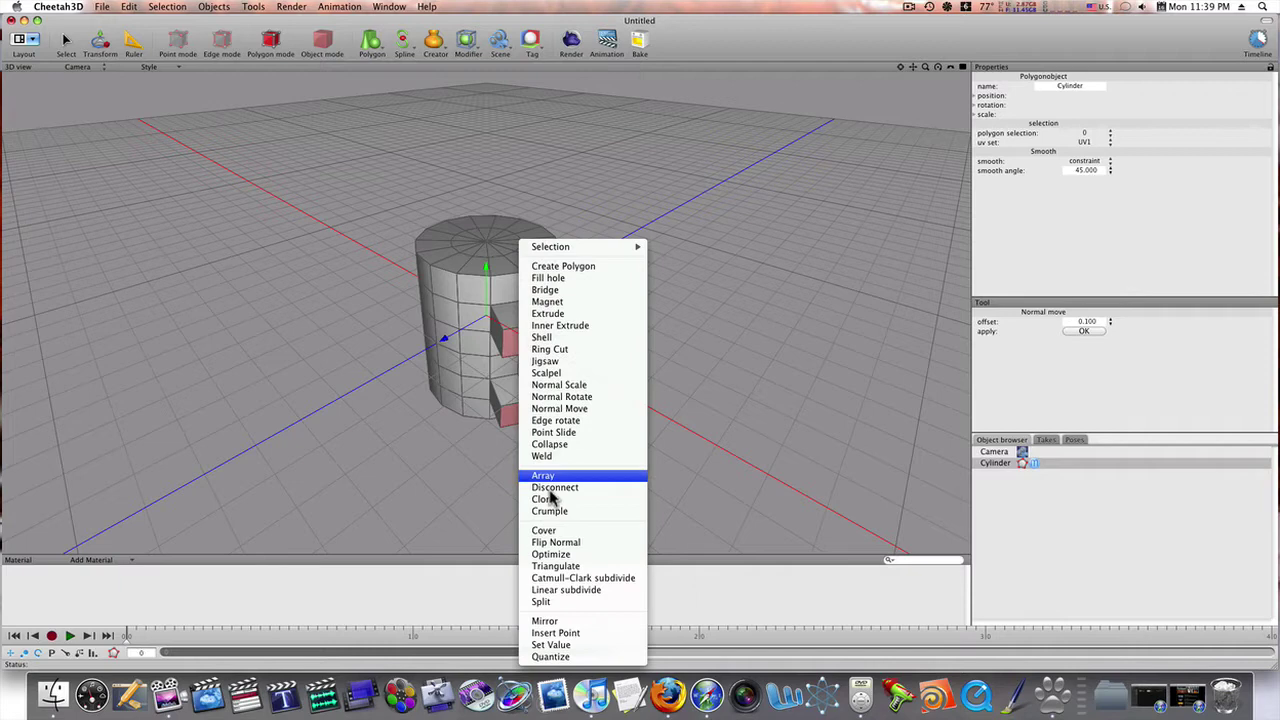
click(548, 531)
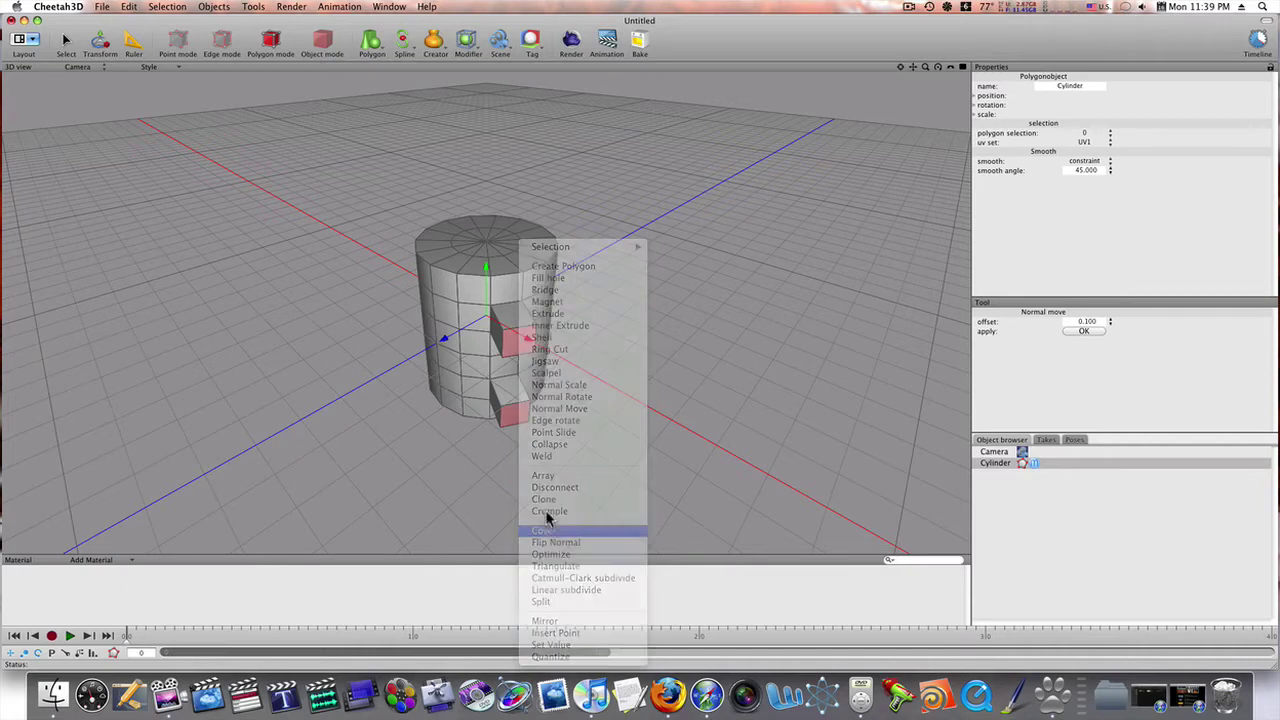
right_click(516, 344)
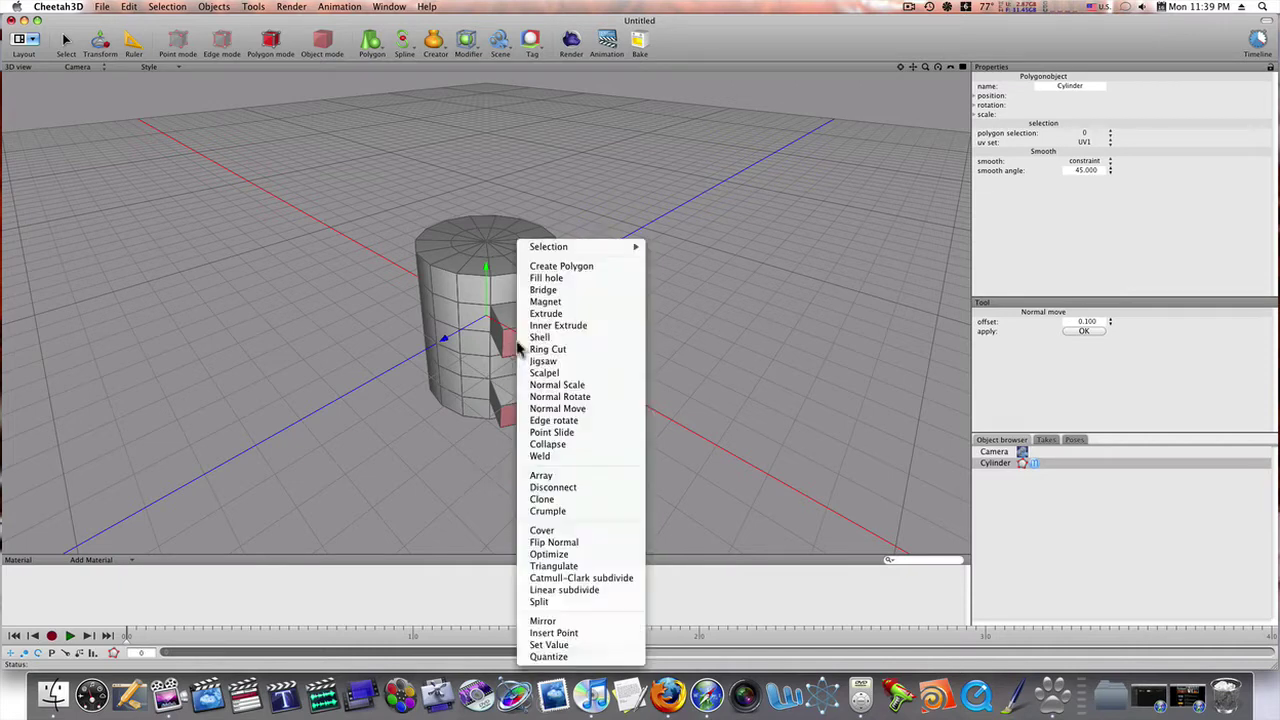
click(557, 408)
drag(523, 337, 560, 337)
Select the facing inner polygons on the outer segments of both stubs and bridge them into a closed mug handle.
middle_drag(585, 329, 620, 264)
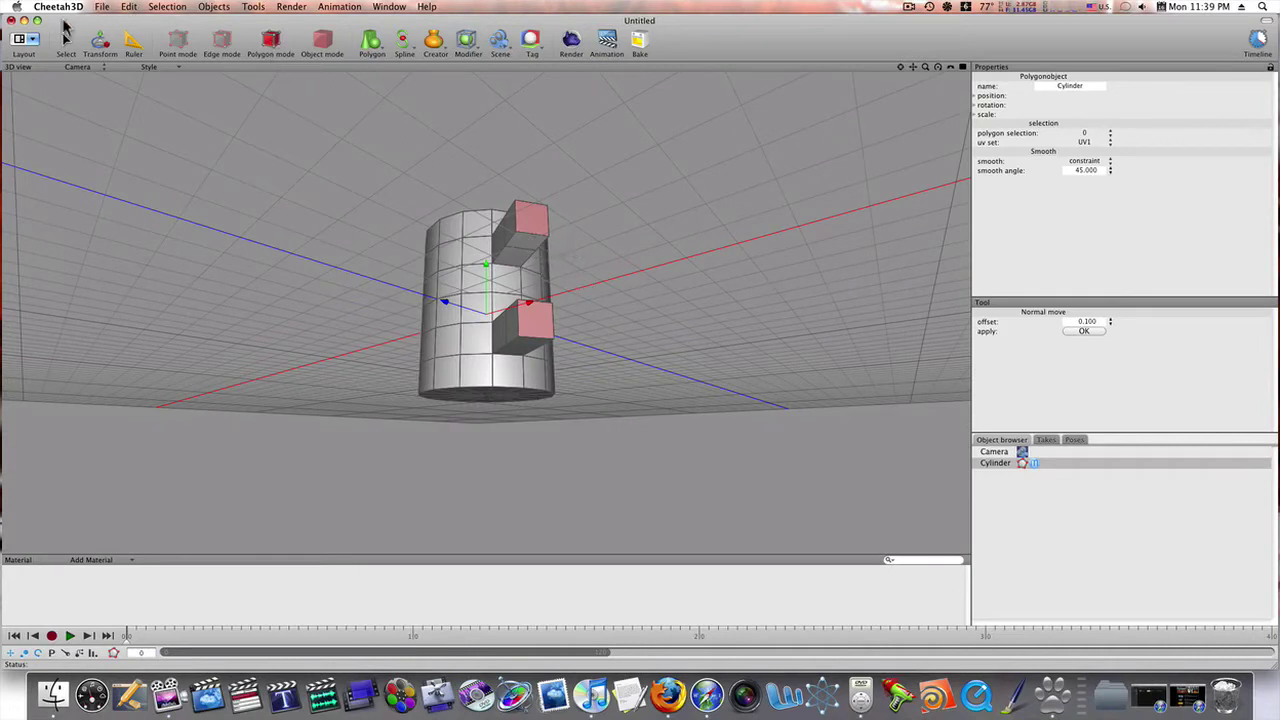
click(66, 40)
click(530, 250)
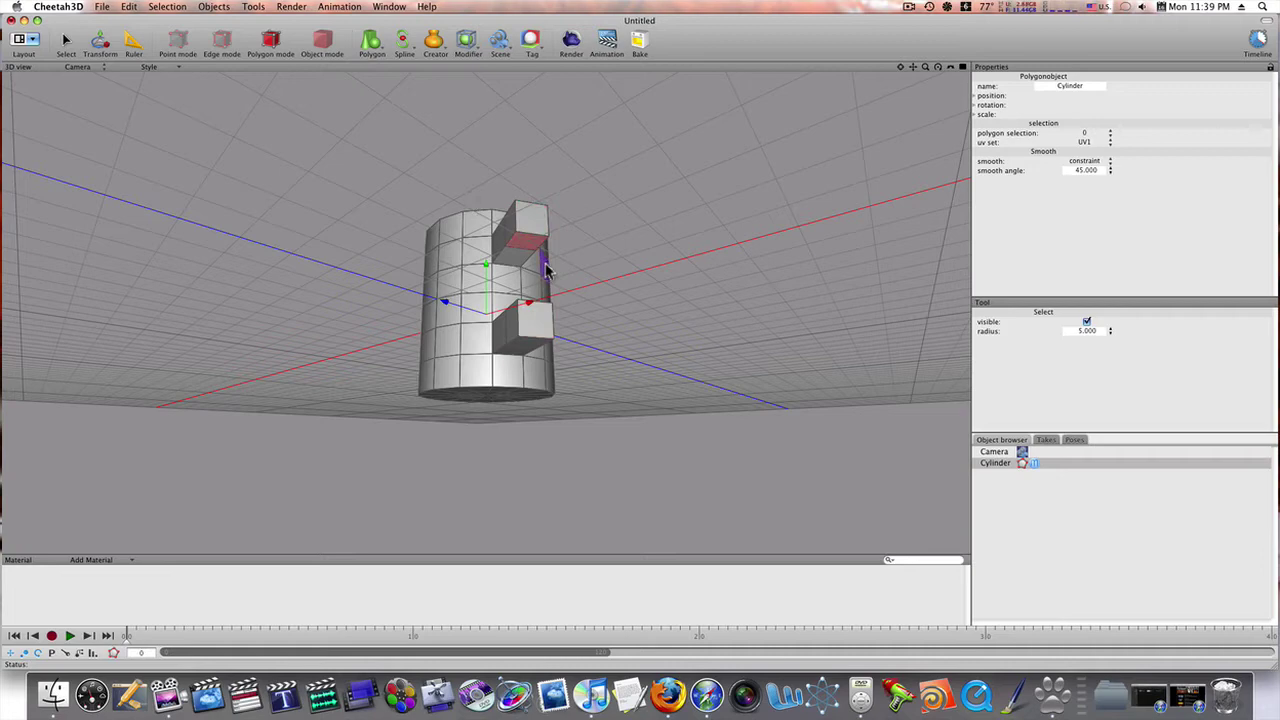
middle_drag(594, 271, 520, 370)
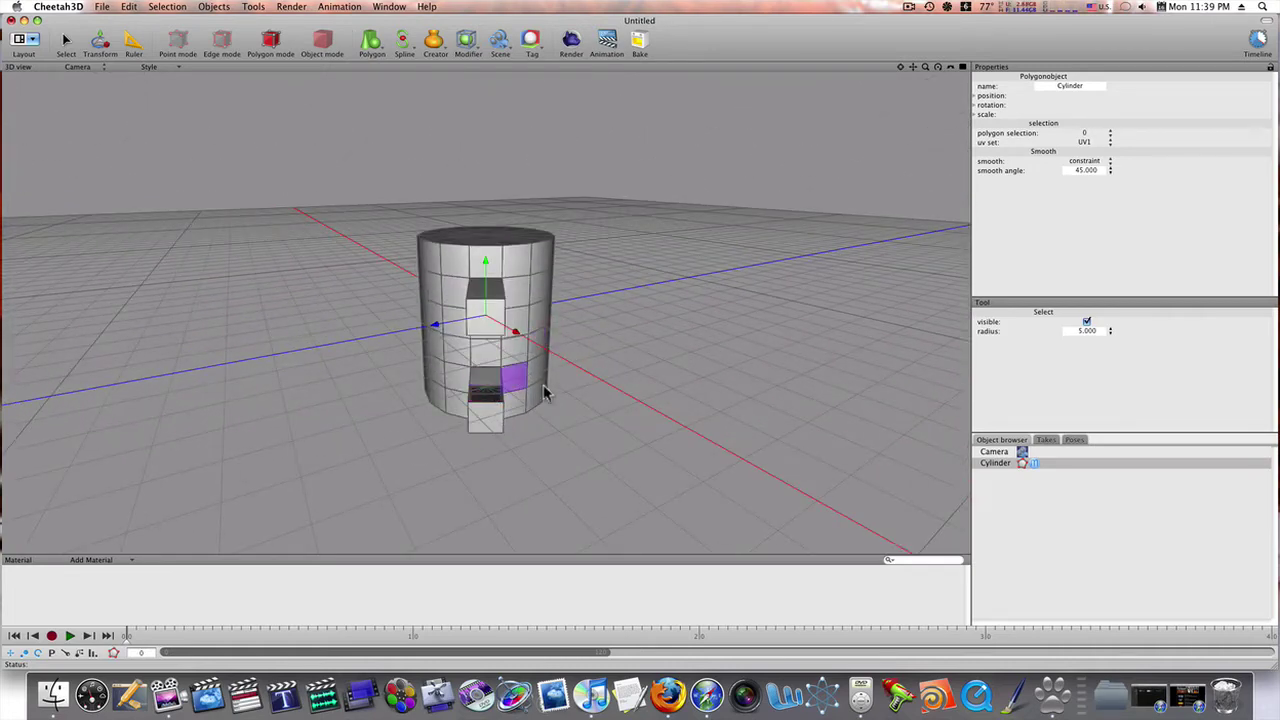
middle_drag(574, 394, 540, 348)
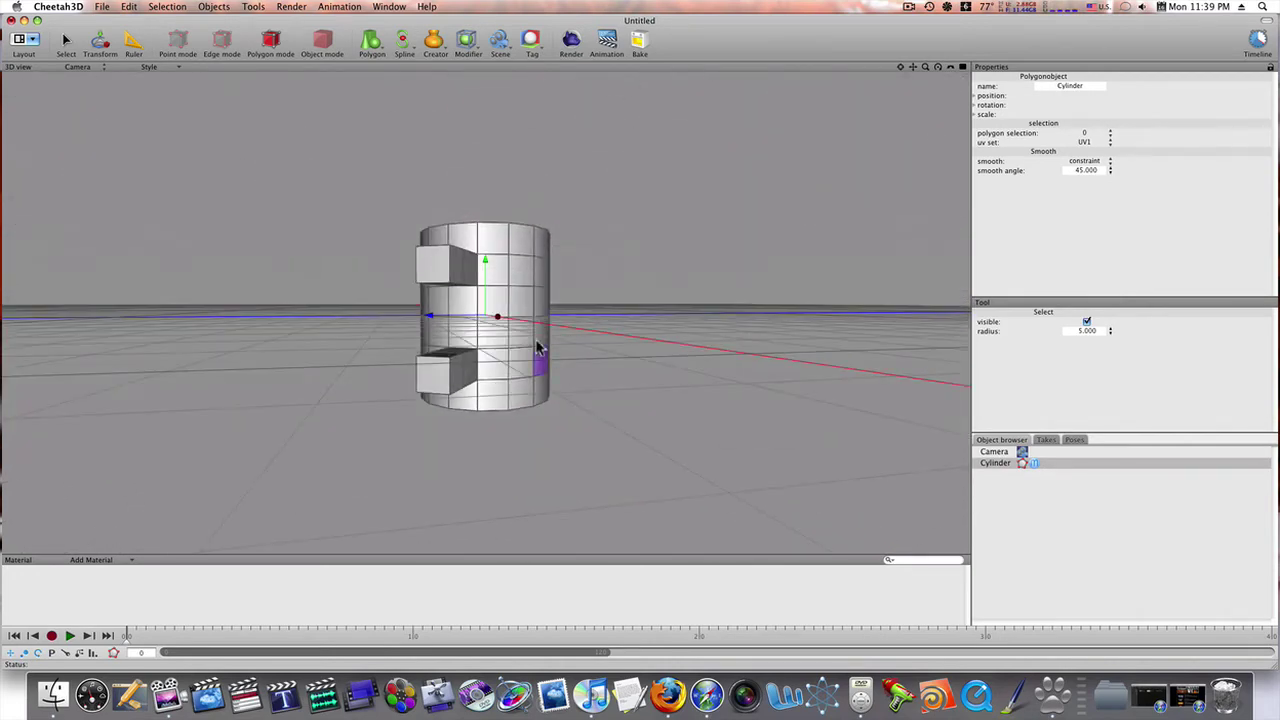
right_click(580, 298)
click(603, 290)
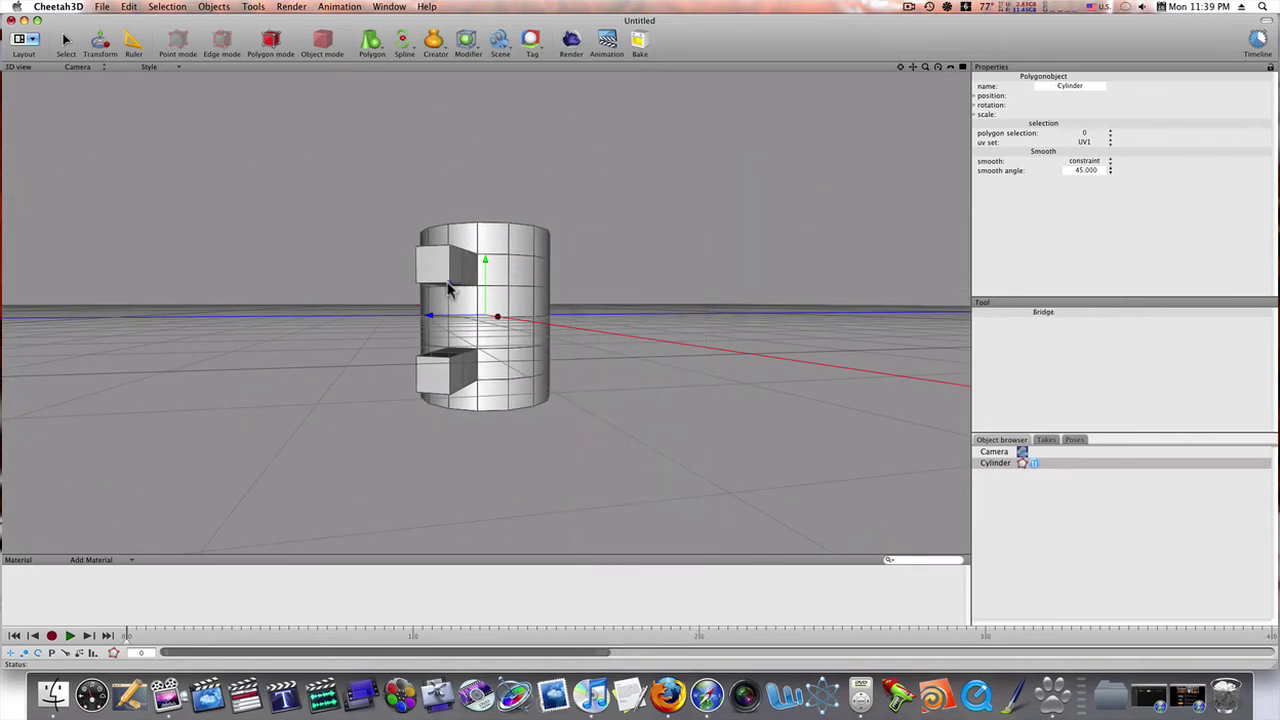
drag(449, 289, 451, 360)
In edge mode, add a ring cut around the cylinder just above its base.
middle_drag(606, 286, 516, 341)
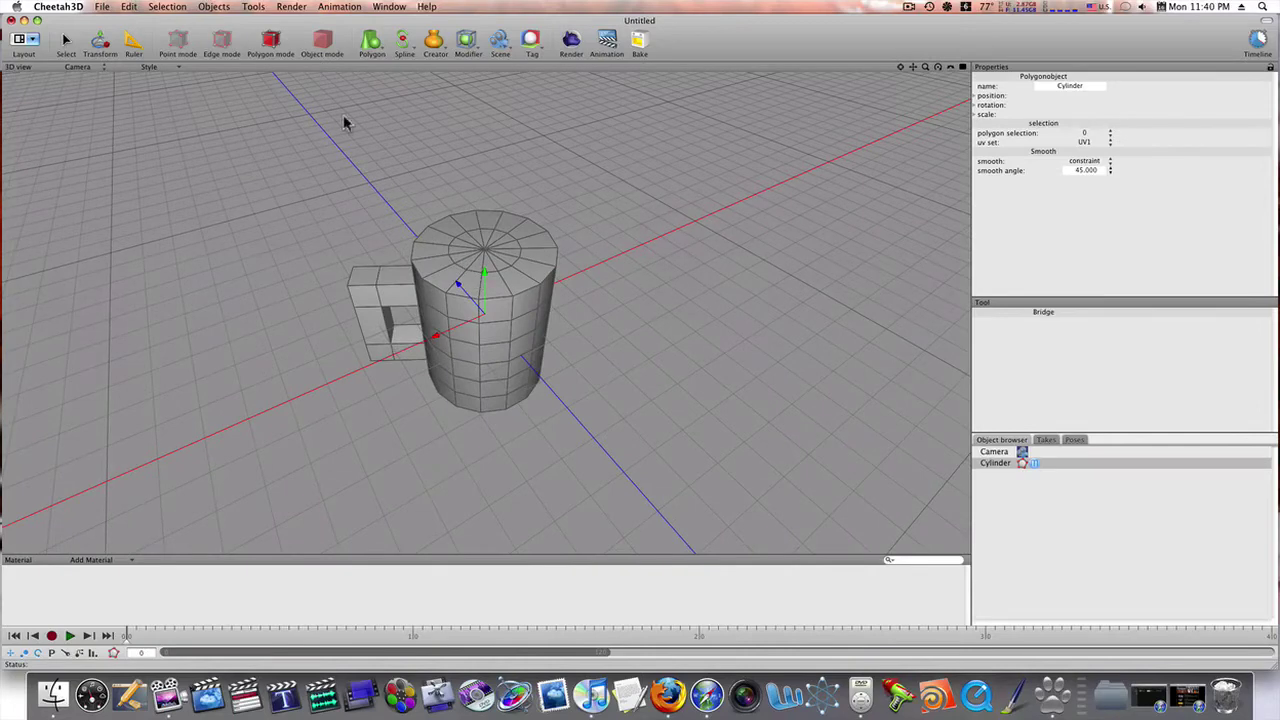
click(224, 44)
mouse_move(566, 302)
middle_down()
mouse_move(600, 297)
mouse_move(606, 271)
mouse_move(575, 291)
middle_up()
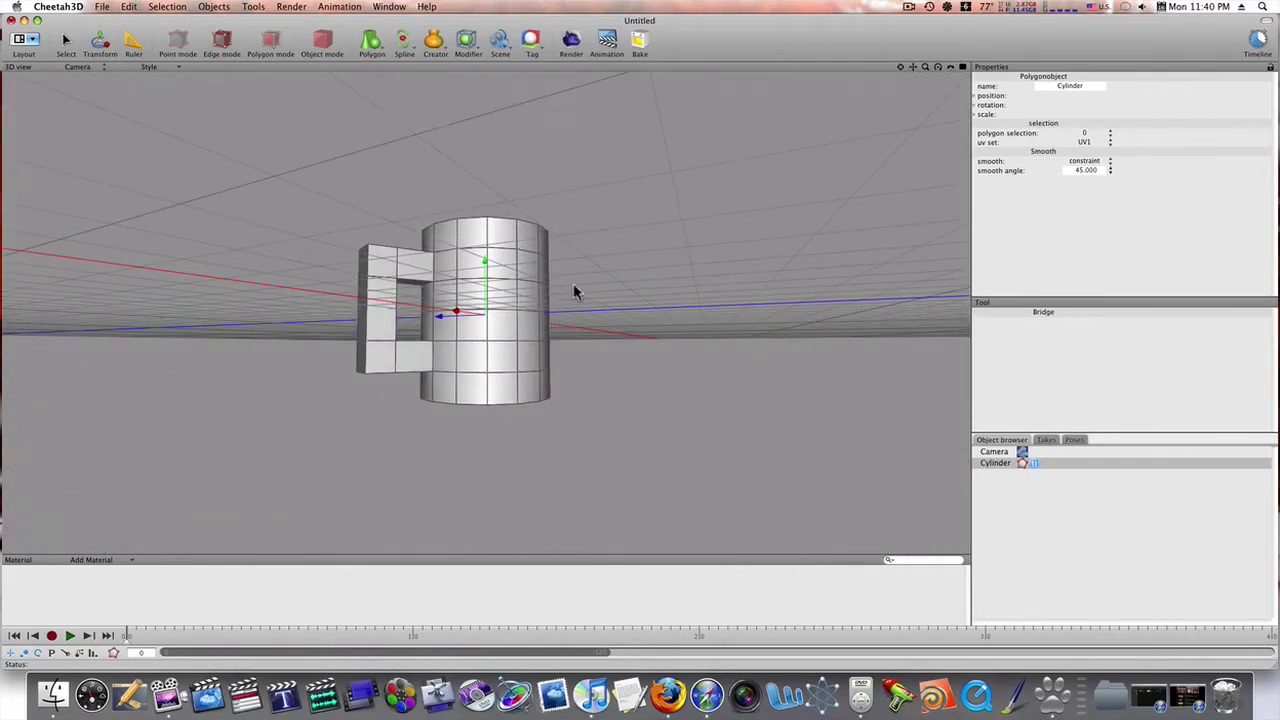
right_click(535, 368)
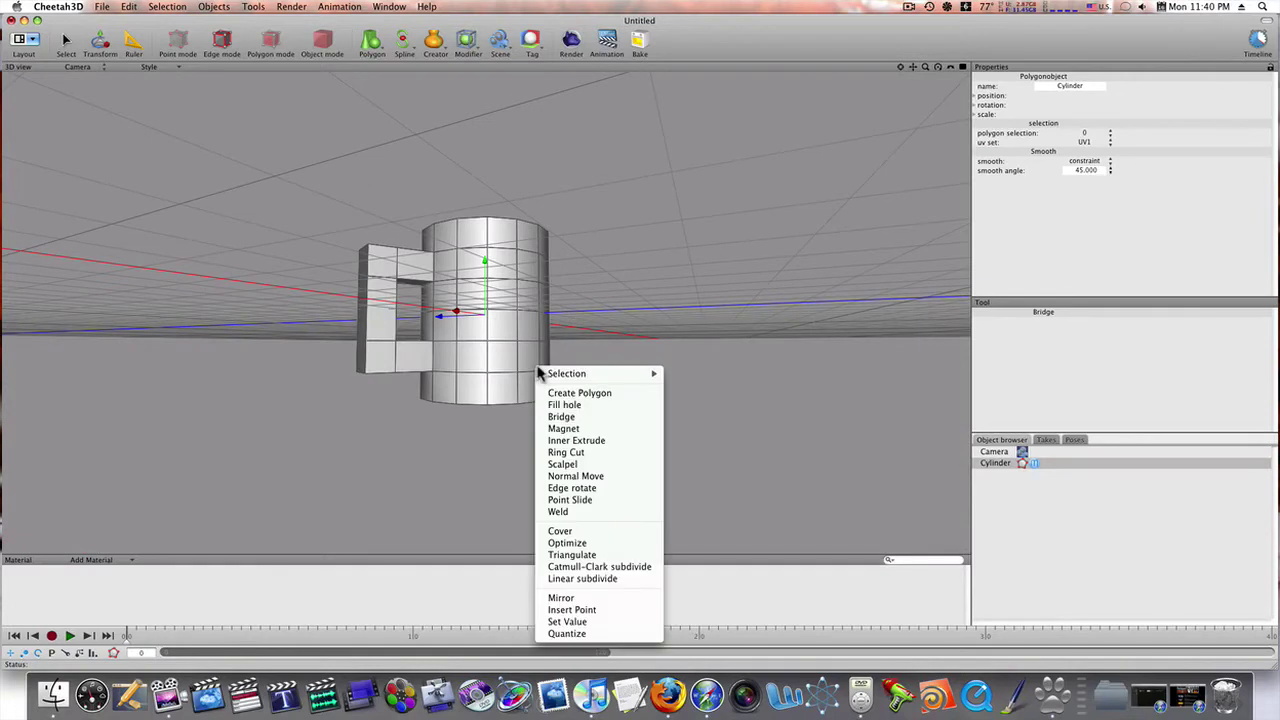
click(567, 455)
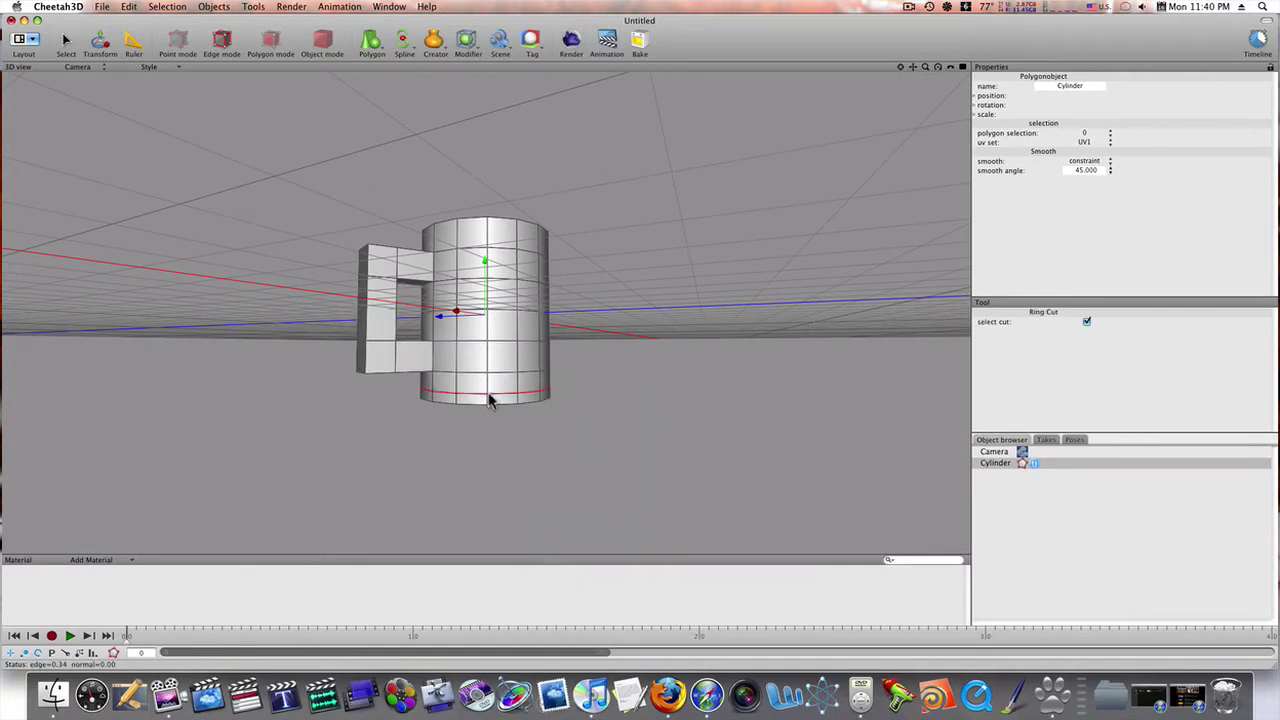
click(490, 400)
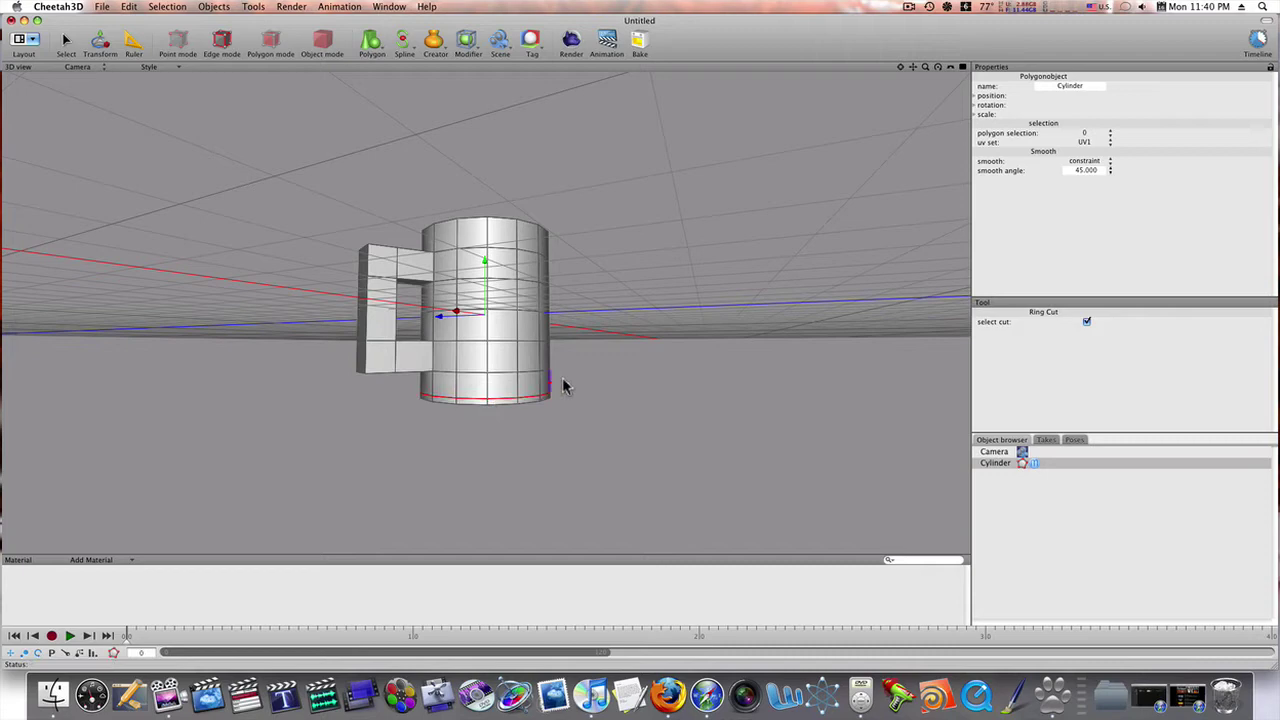
Loop-select the inner edge ring on the cylinder's top and scale it outward to just inside the rim.
right_drag(609, 340, 585, 398)
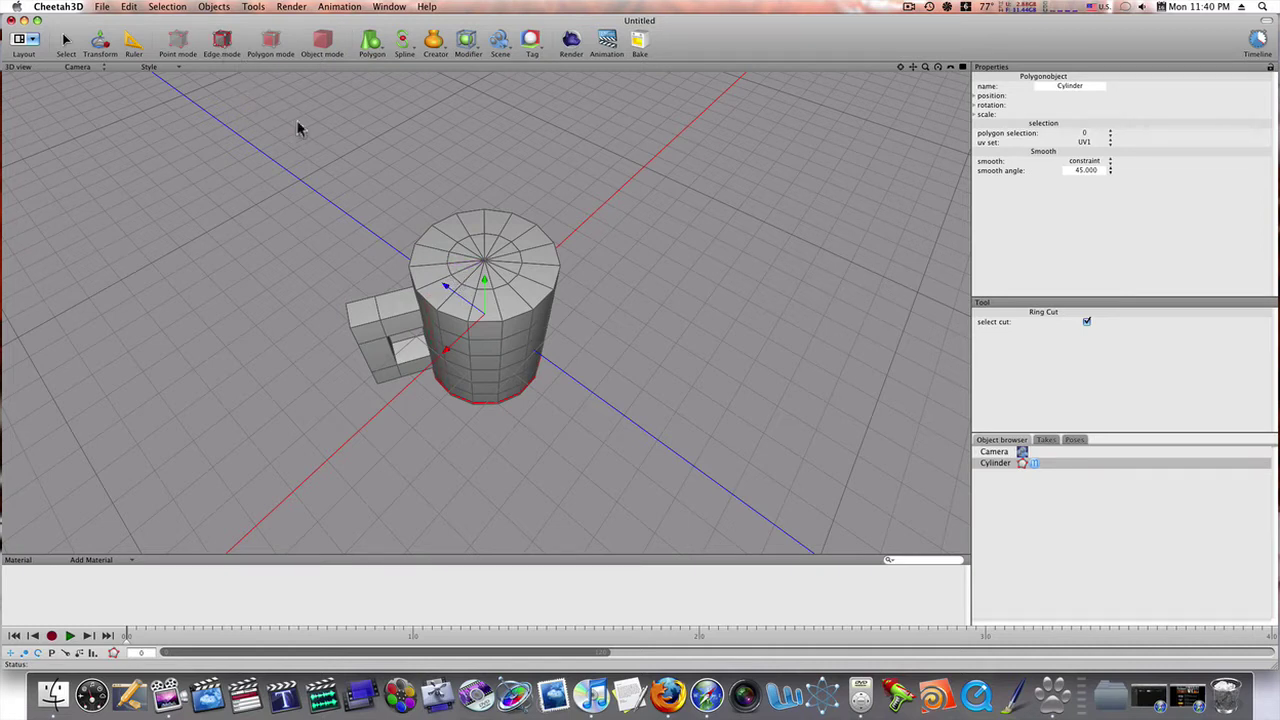
click(70, 45)
right_click(489, 250)
mouse_move(520, 255)
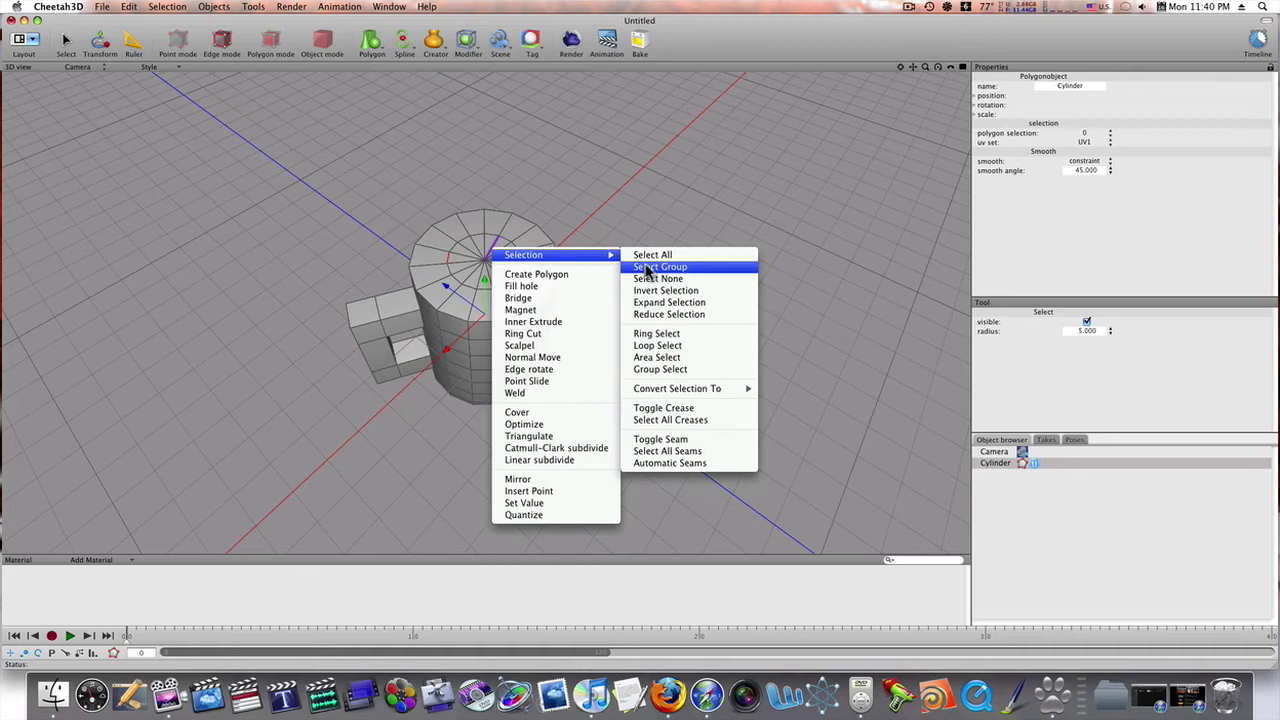
click(657, 346)
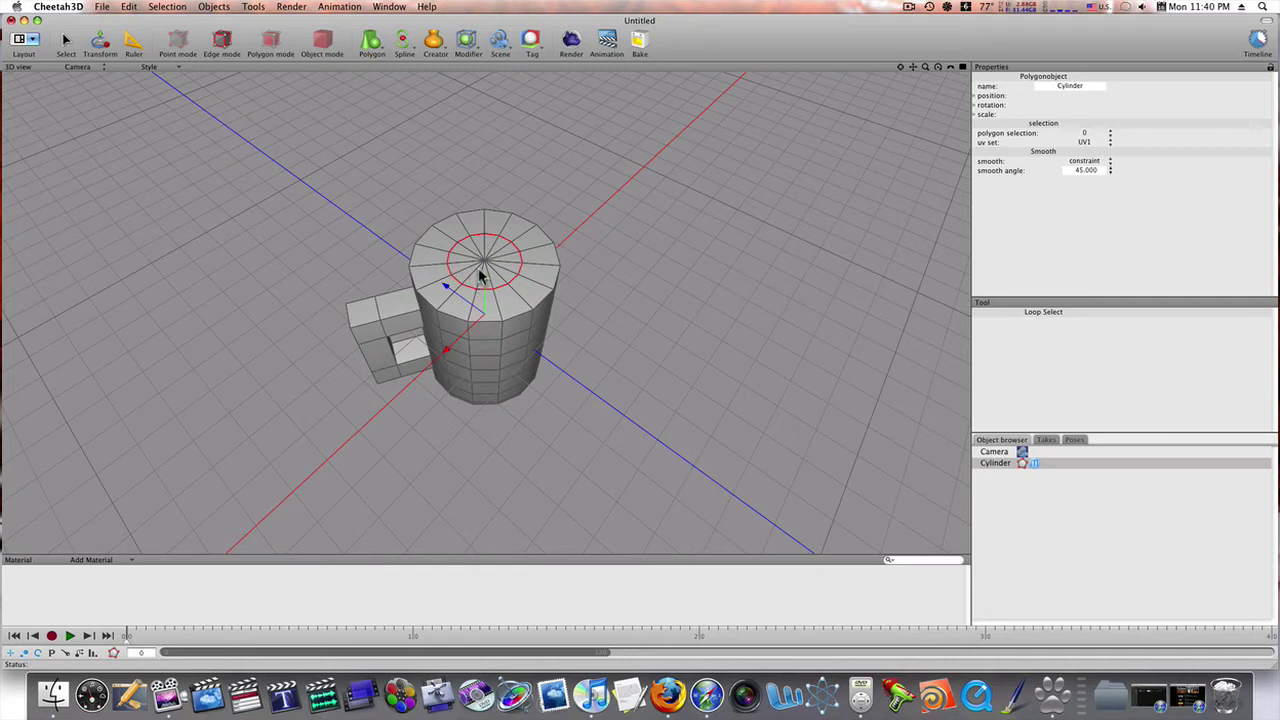
click(100, 45)
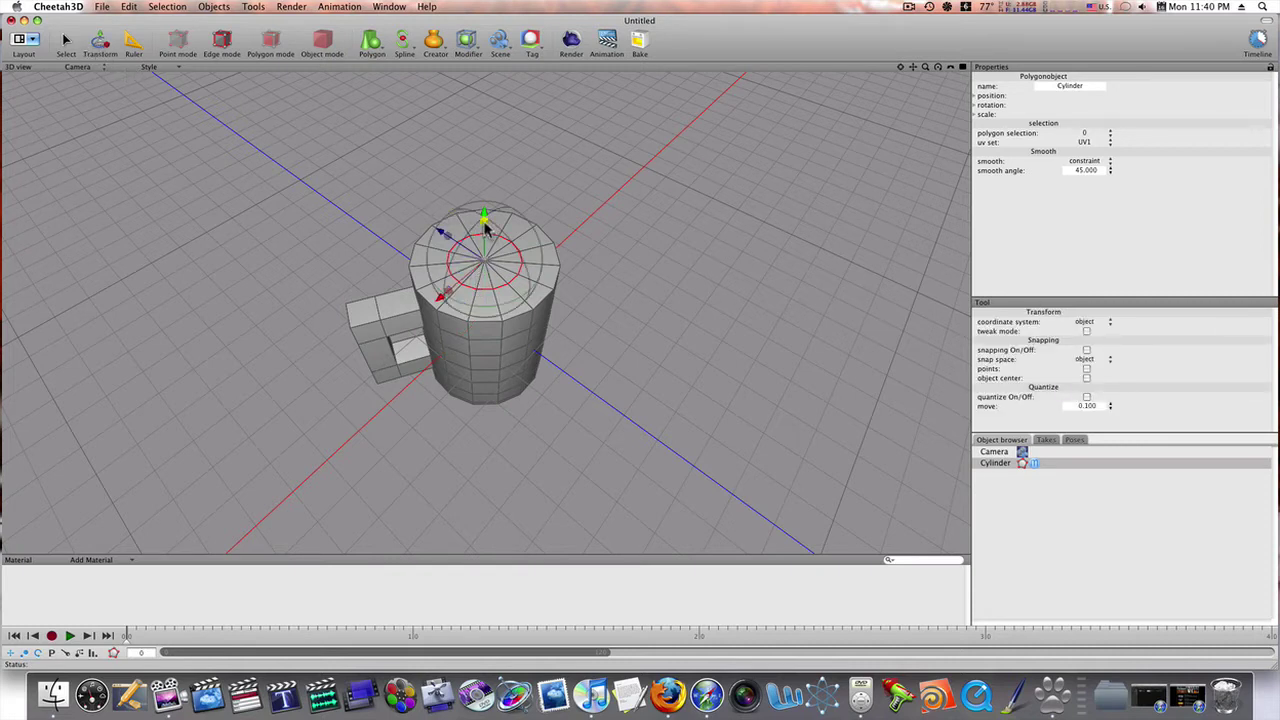
drag(487, 229, 558, 229)
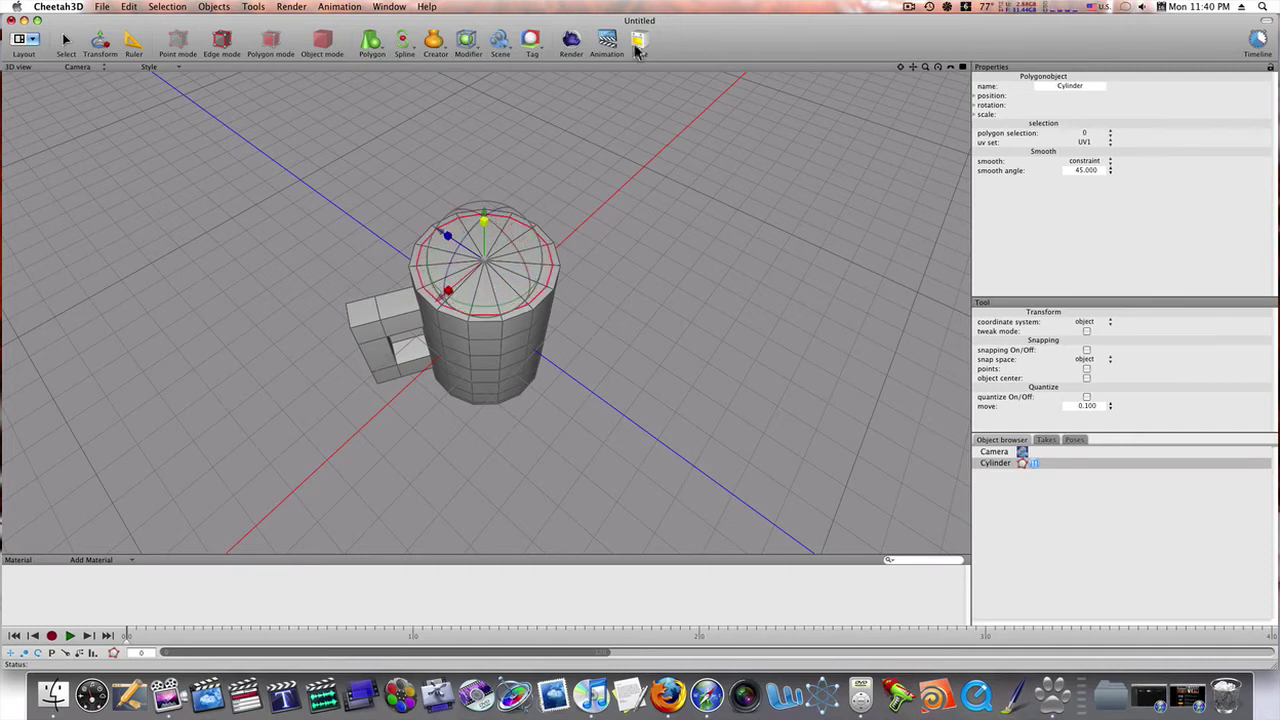
Convert the selected edge ring on the cylinder's top into a polygon selection of the faces inside the rim.
right_click(580, 258)
mouse_move(598, 266)
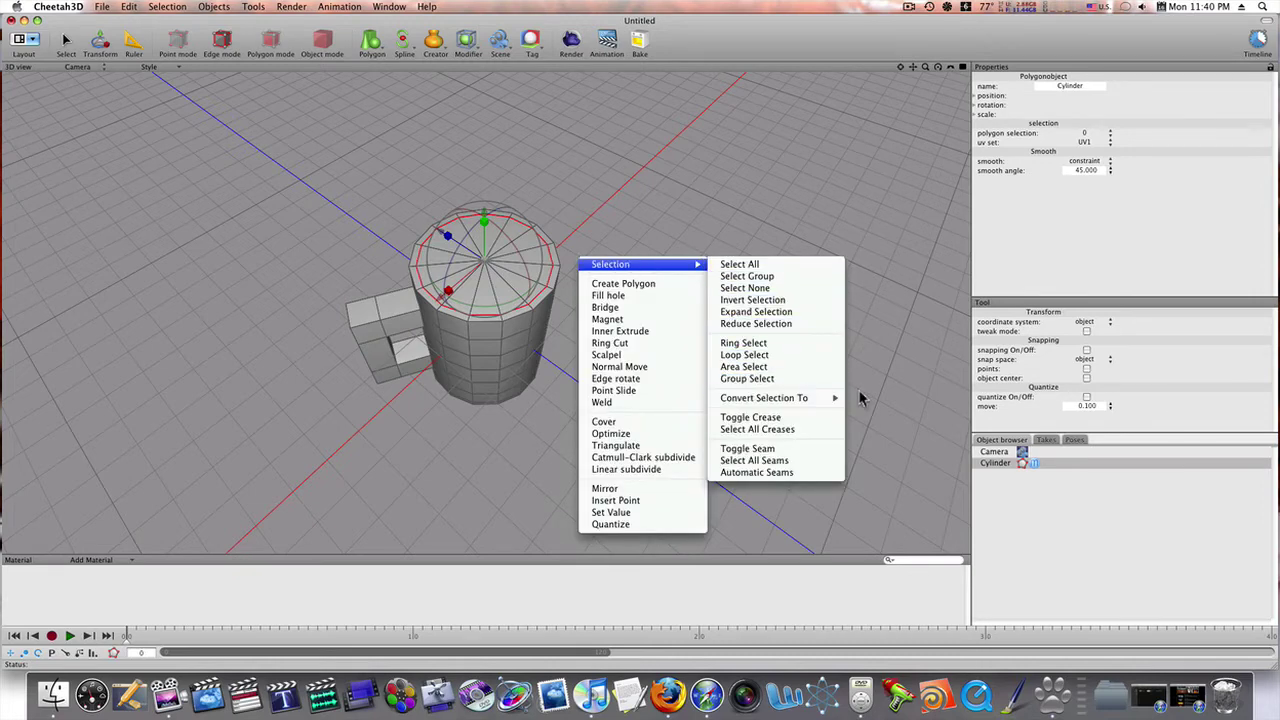
mouse_move(840, 398)
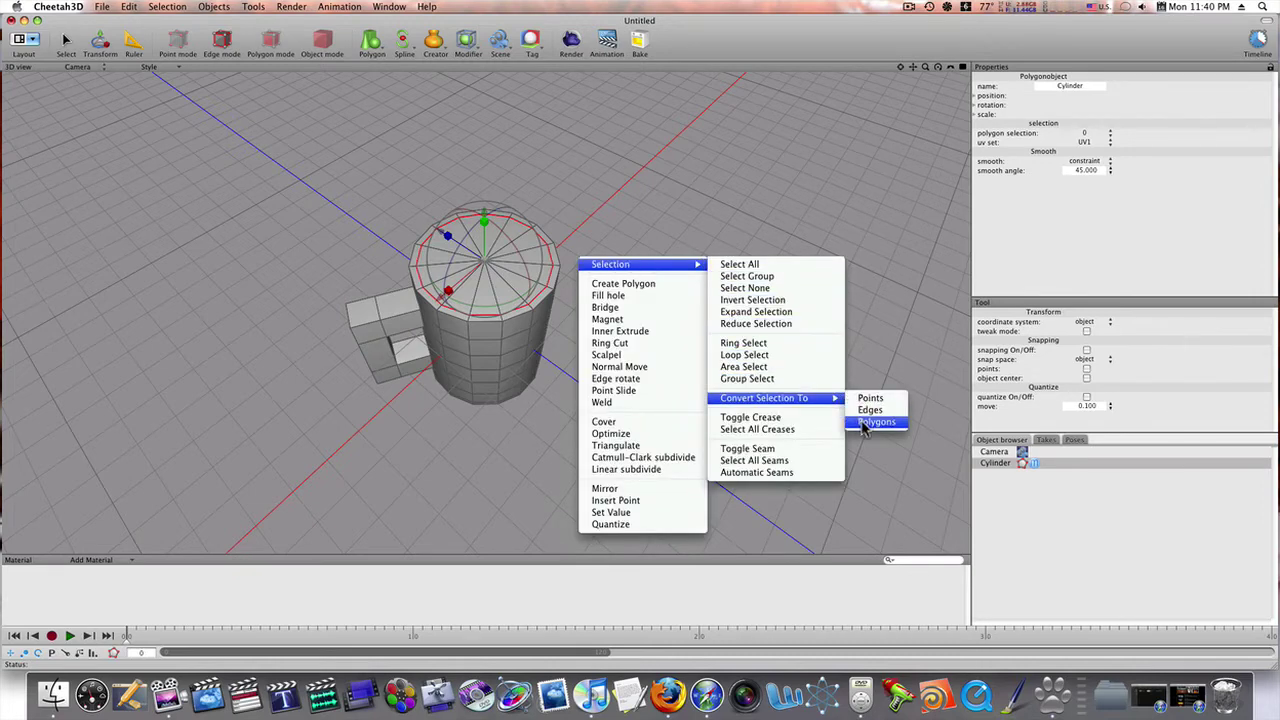
click(865, 422)
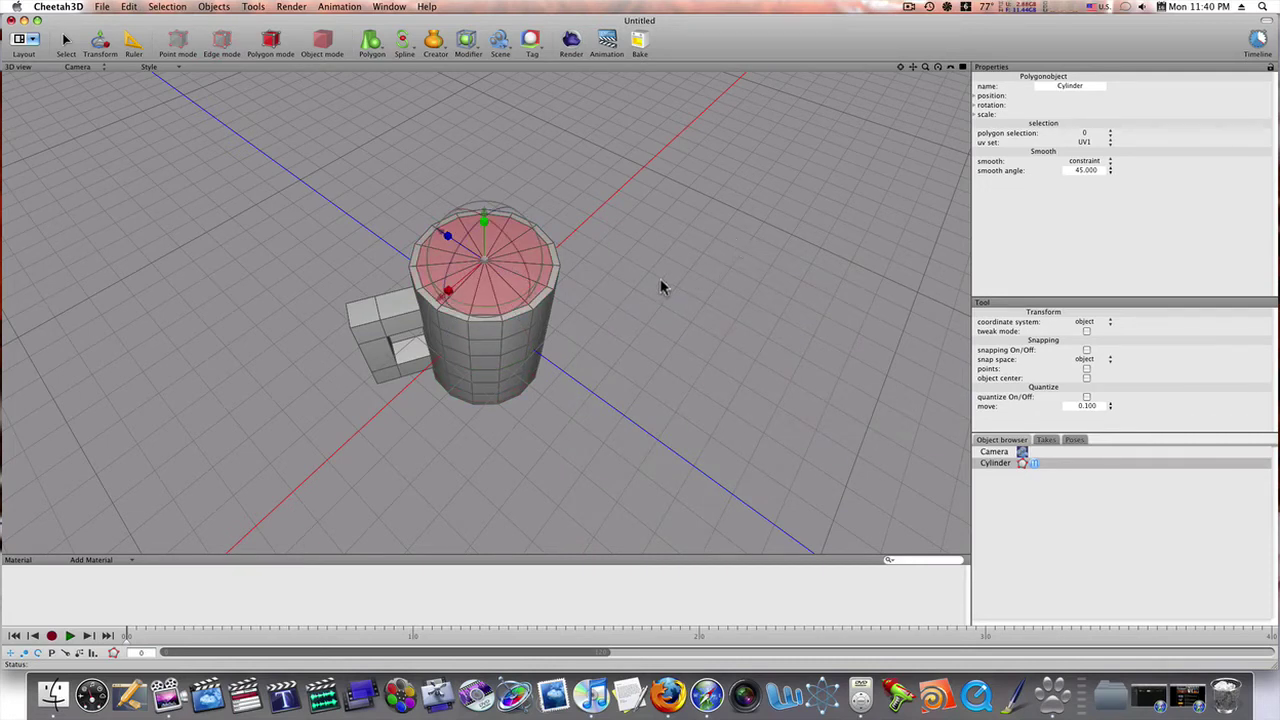
Cover the selected top polygons and move them slightly down into the cylinder to form a recessed surface.
mouse_move(675, 297)
middle_down()
mouse_move(666, 283)
mouse_move(705, 302)
mouse_move(666, 309)
middle_up()
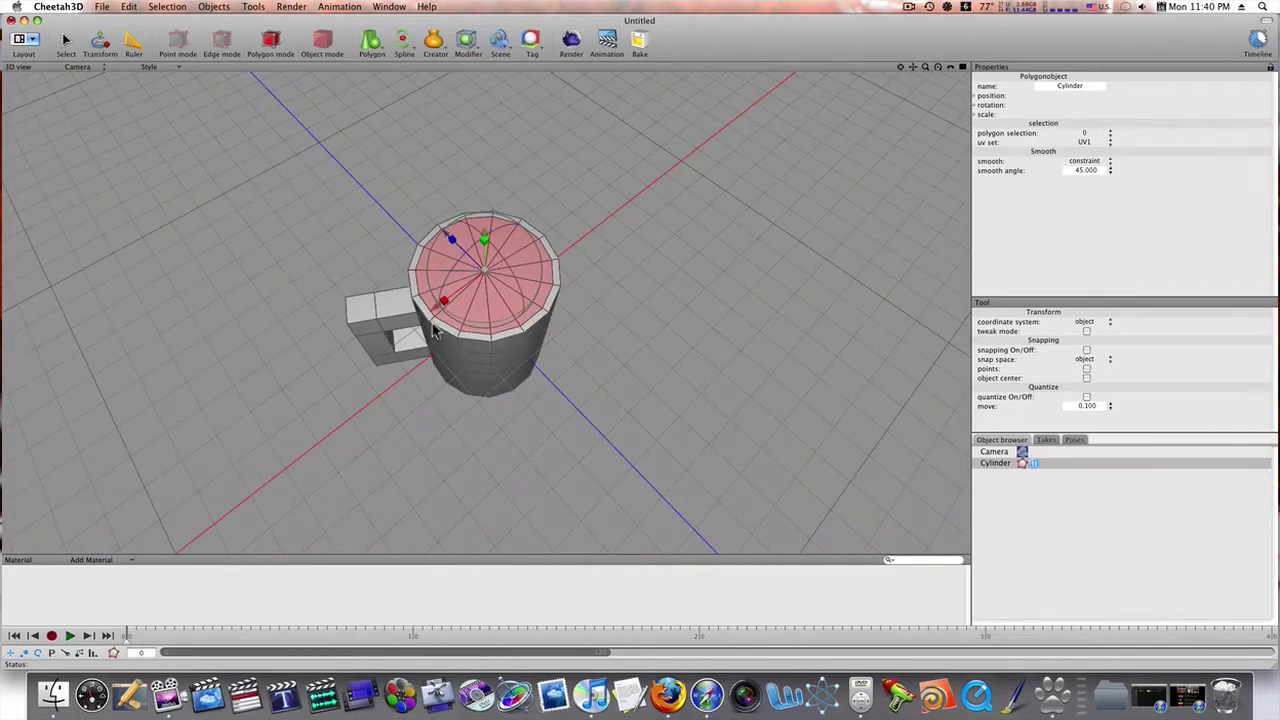
right_click(593, 270)
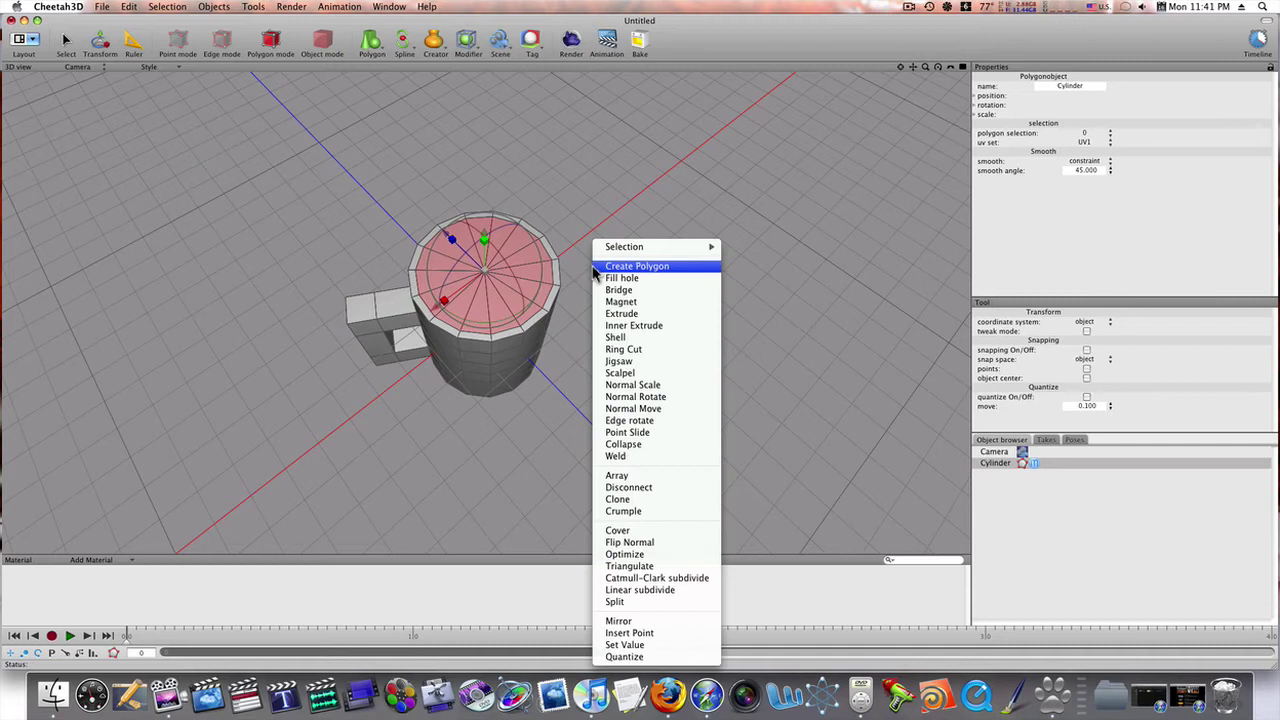
click(620, 531)
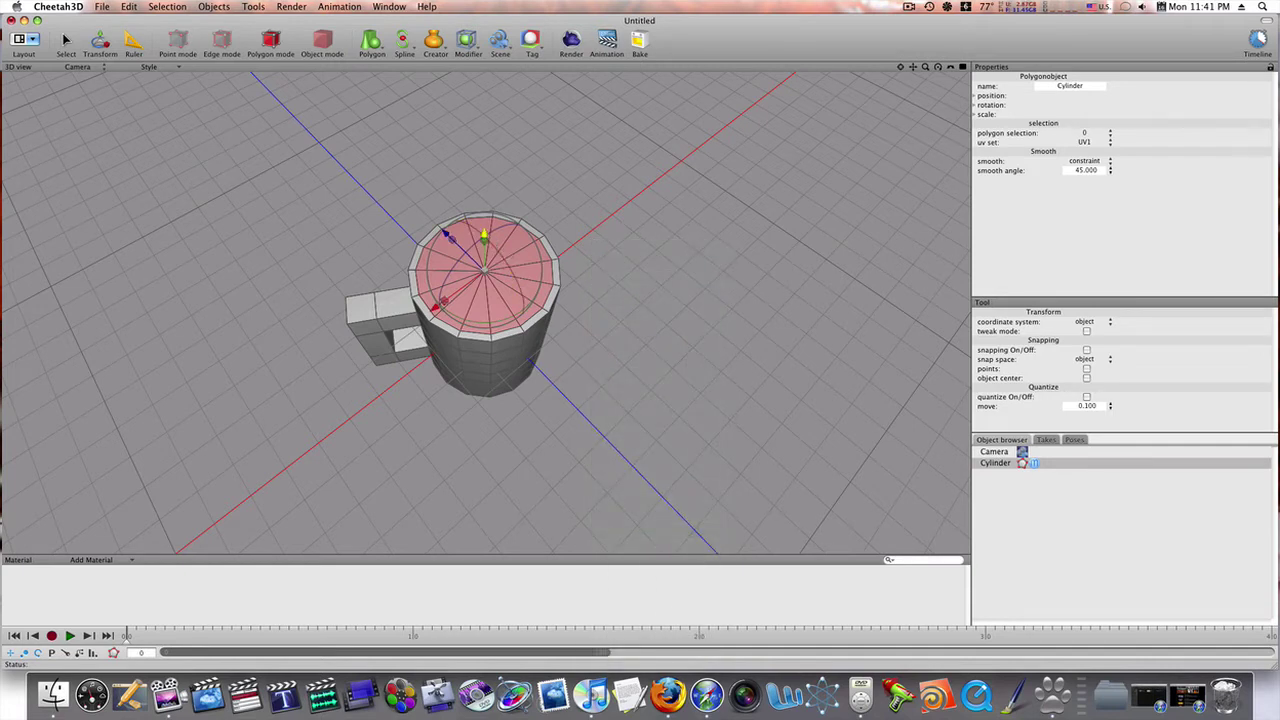
drag(484, 238, 484, 241)
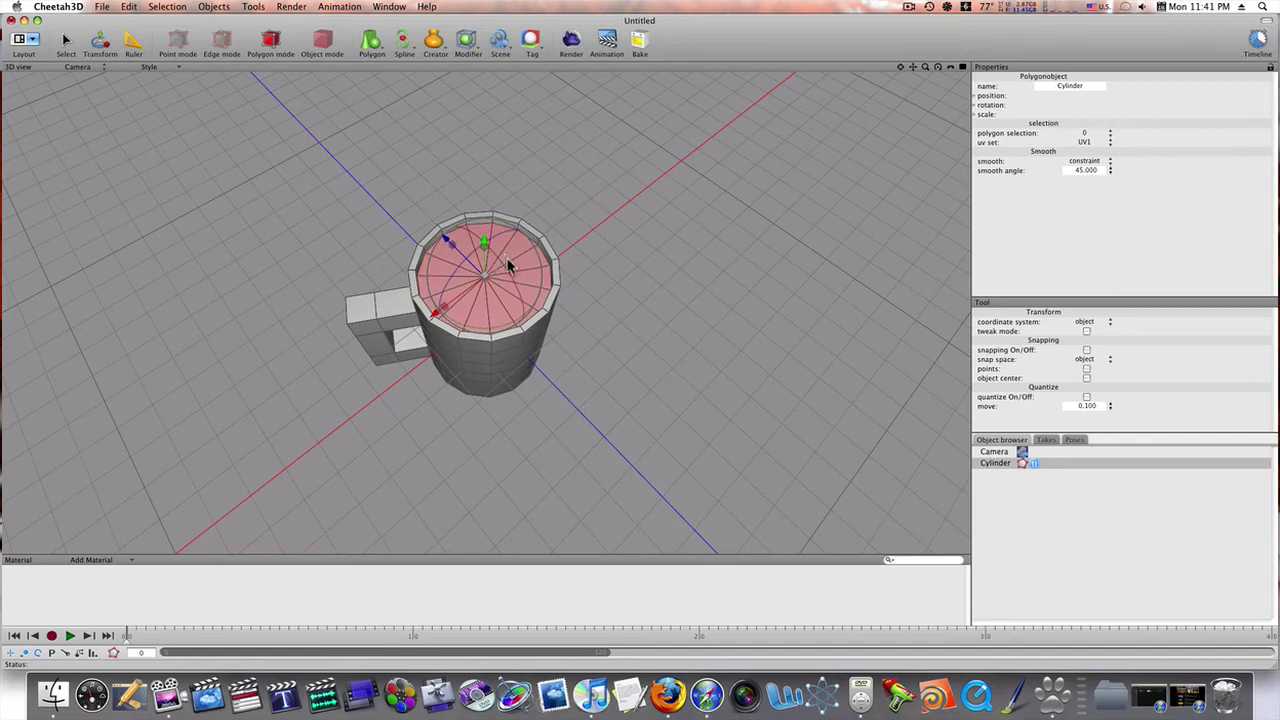
In edge mode, toggle a crease on the edge ring around the recessed surface.
mouse_move(615, 263)
middle_down()
mouse_move(623, 251)
mouse_move(609, 240)
mouse_move(519, 213)
mouse_move(660, 217)
mouse_move(590, 263)
mouse_move(555, 245)
mouse_move(628, 254)
middle_up()
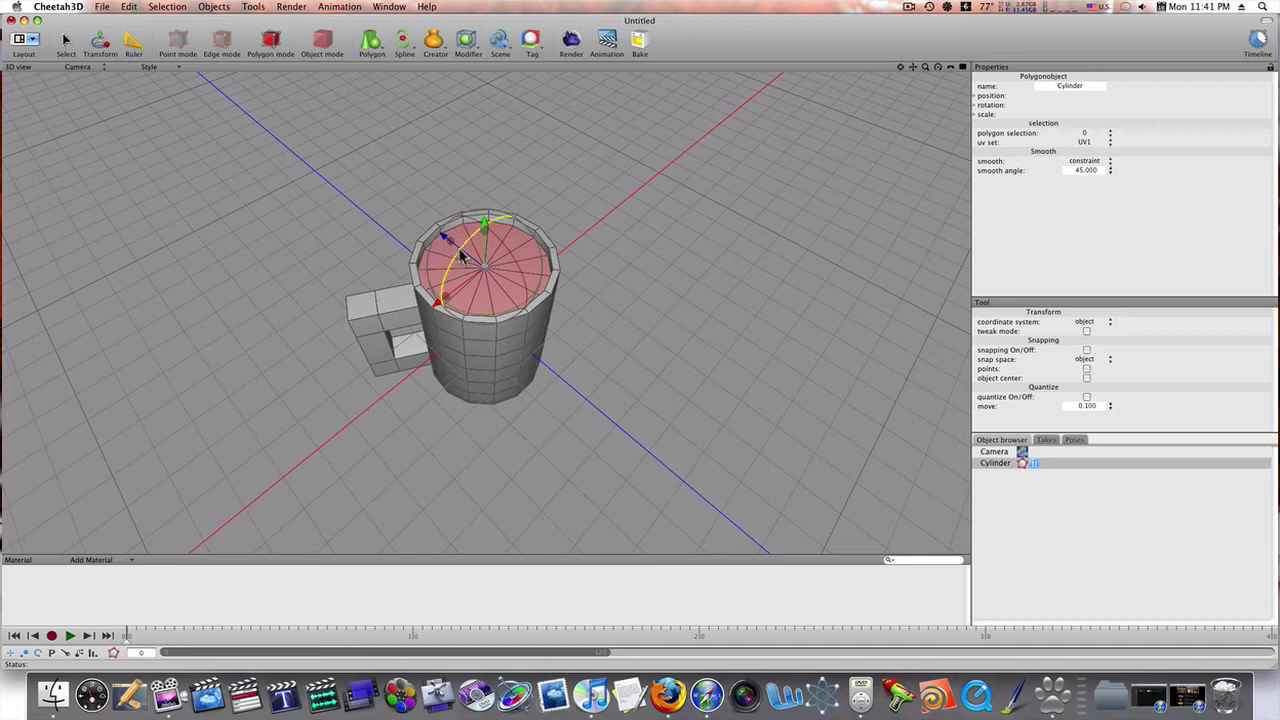
click(217, 48)
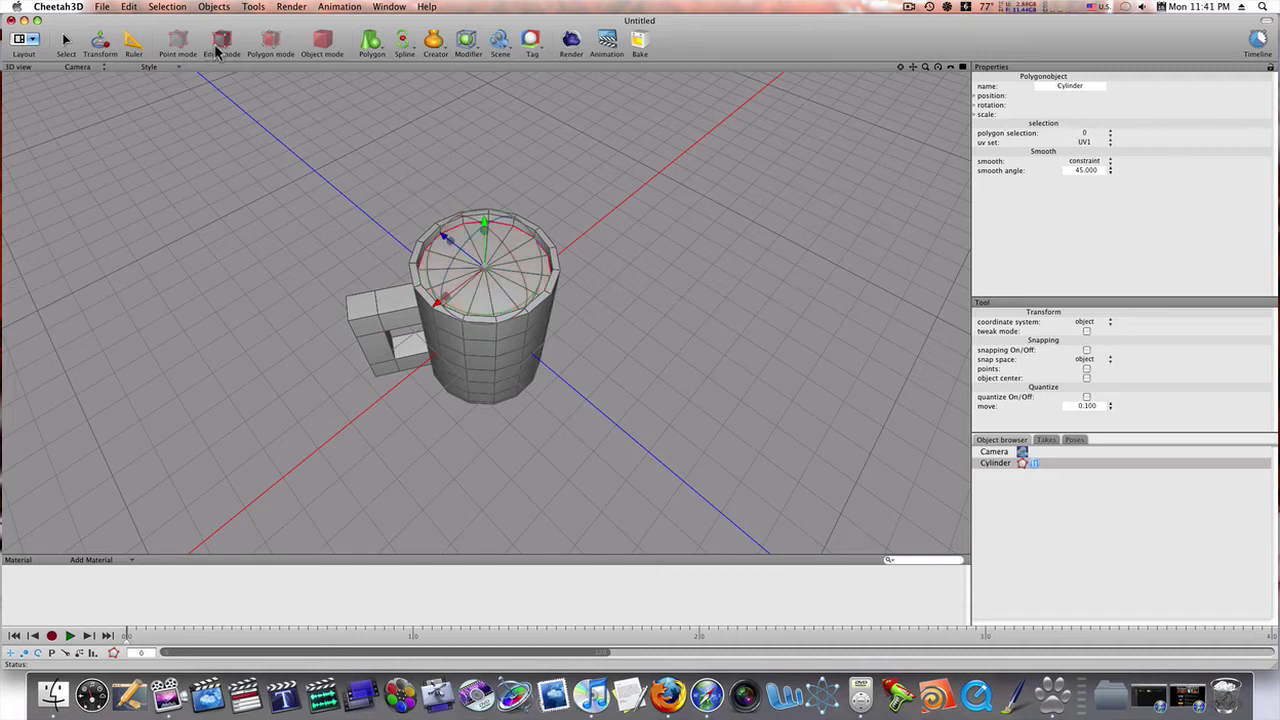
mouse_move(592, 225)
middle_down()
mouse_move(600, 257)
mouse_move(557, 243)
mouse_move(478, 247)
mouse_move(574, 240)
middle_up()
right_click(578, 226)
mouse_move(614, 233)
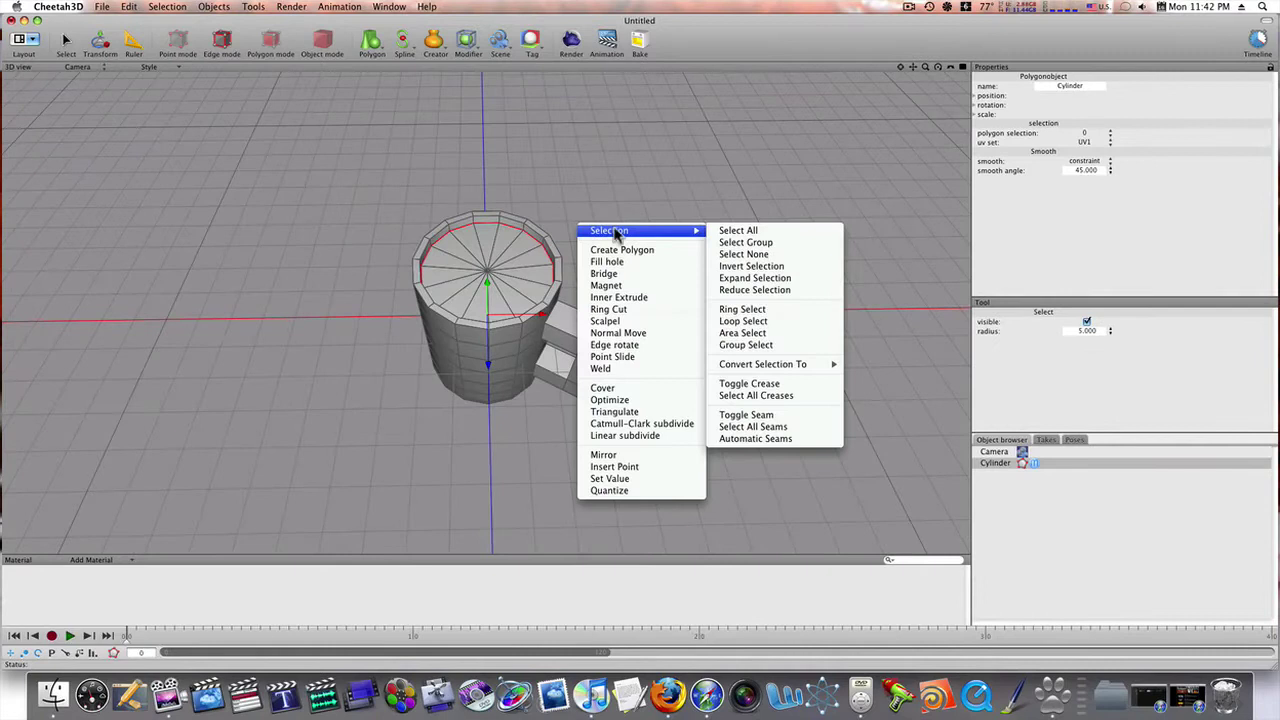
click(738, 383)
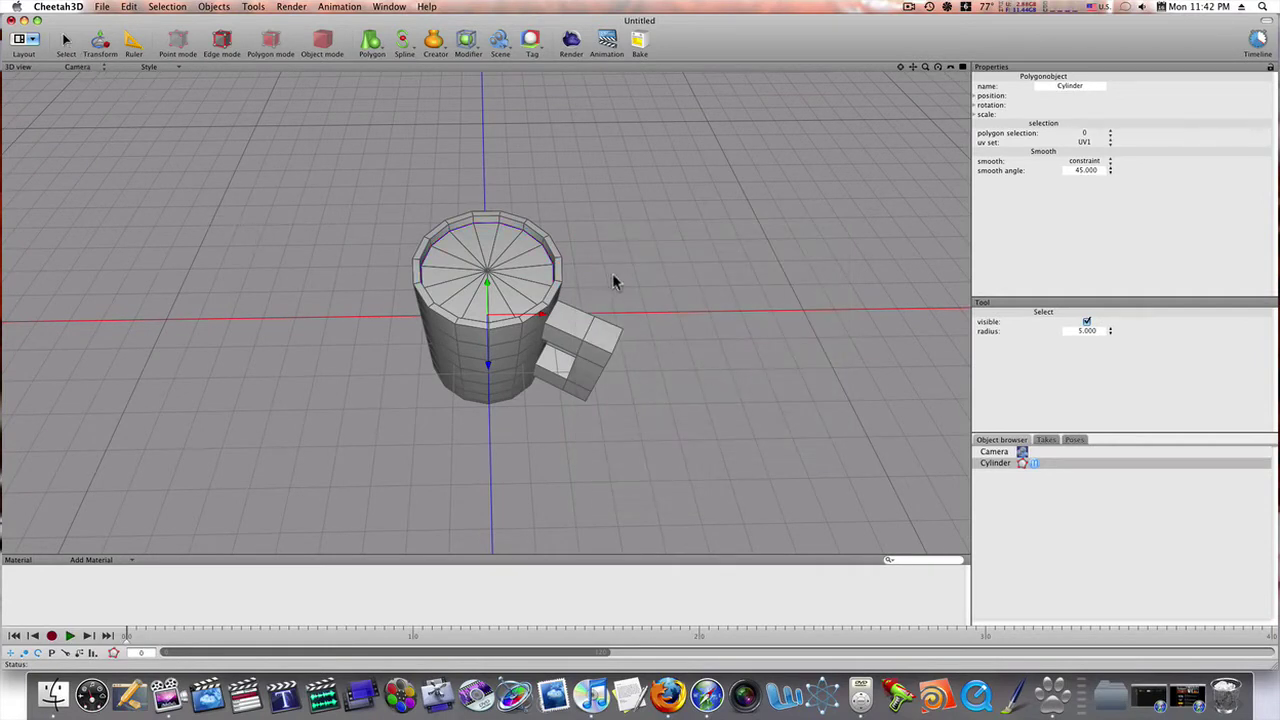
Select the horizontal edges where the upper and lower handle arms join the mug body and toggle a crease on them.
middle_drag(697, 272, 595, 224)
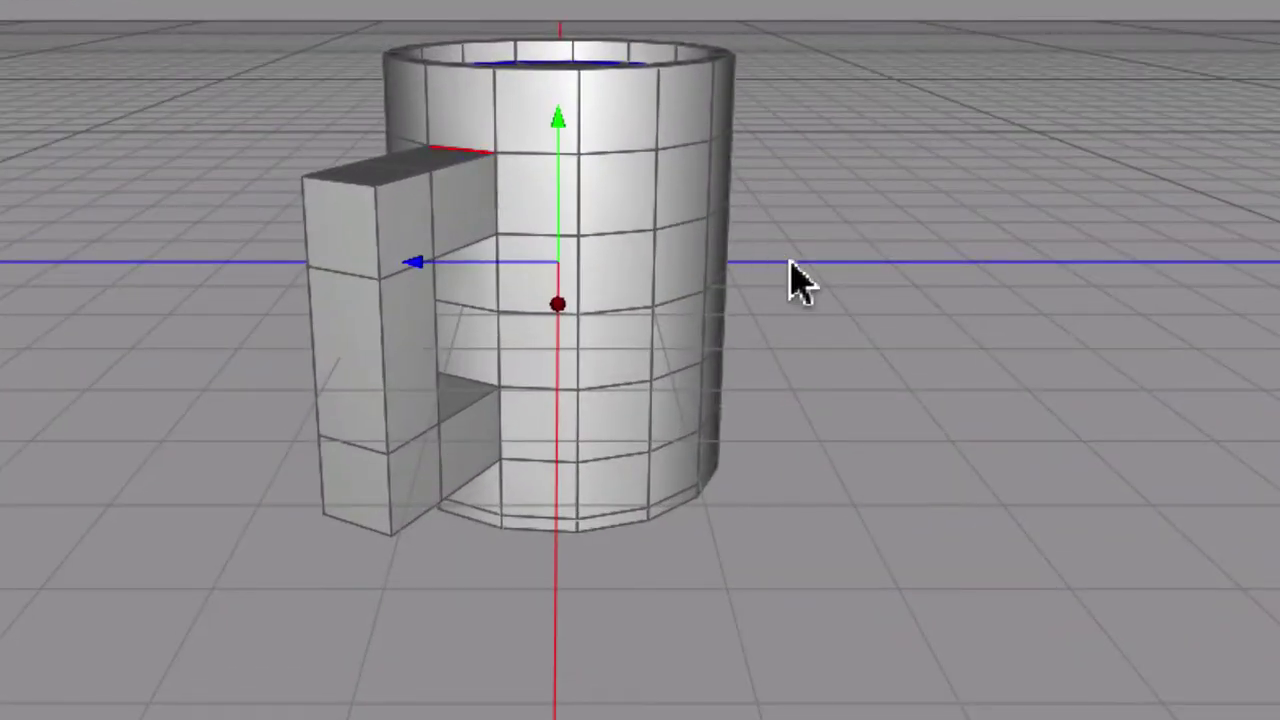
middle_drag(834, 306, 848, 210)
click(476, 133)
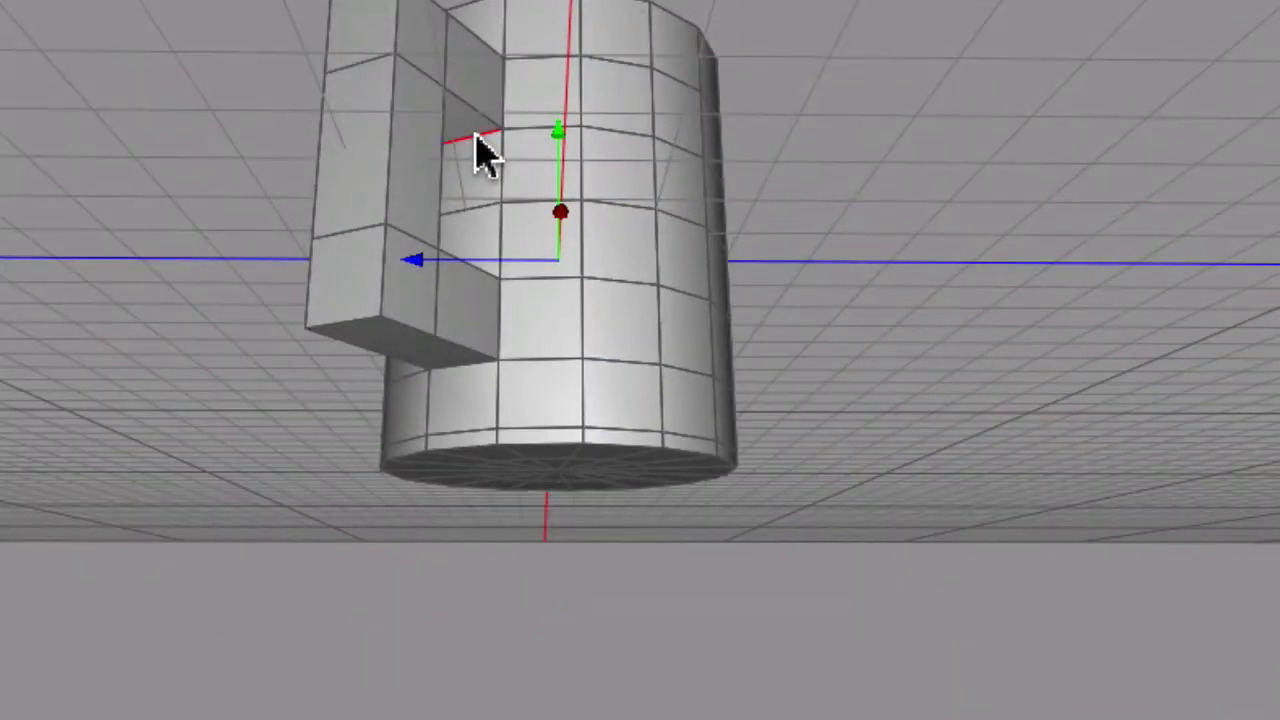
middle_drag(906, 157, 915, 290)
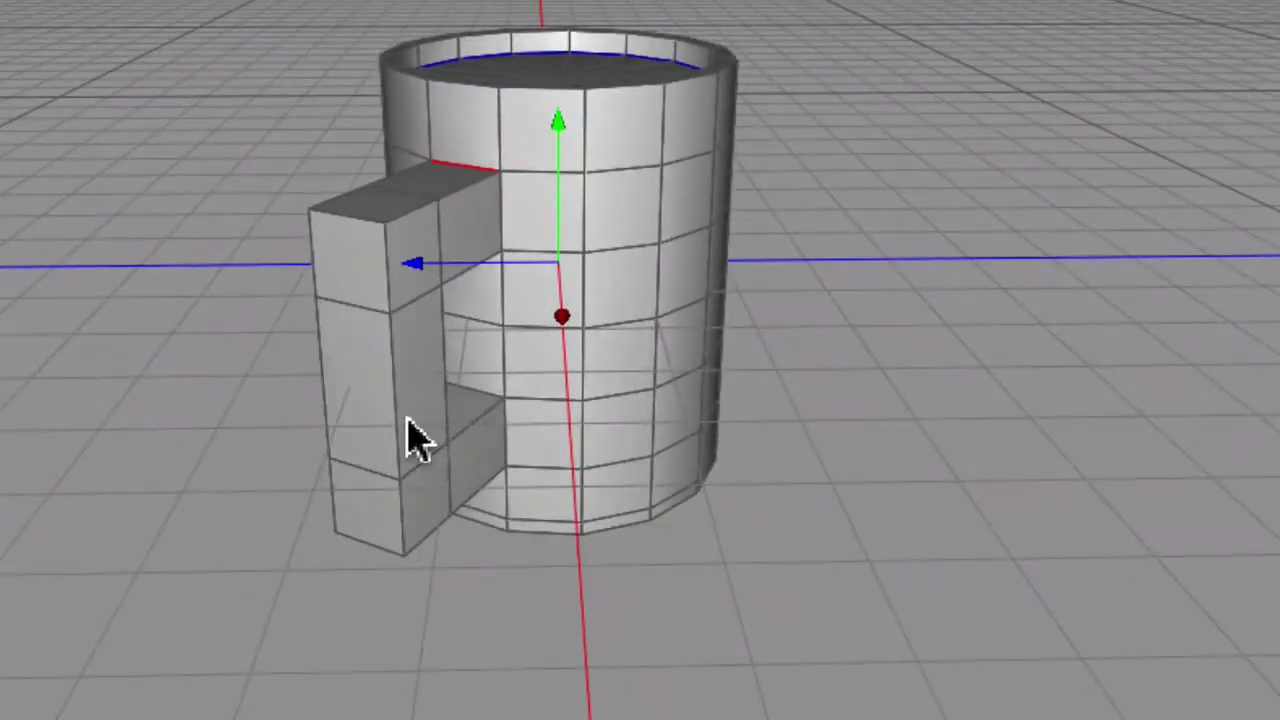
shift+click(472, 390)
middle_drag(808, 414, 840, 212)
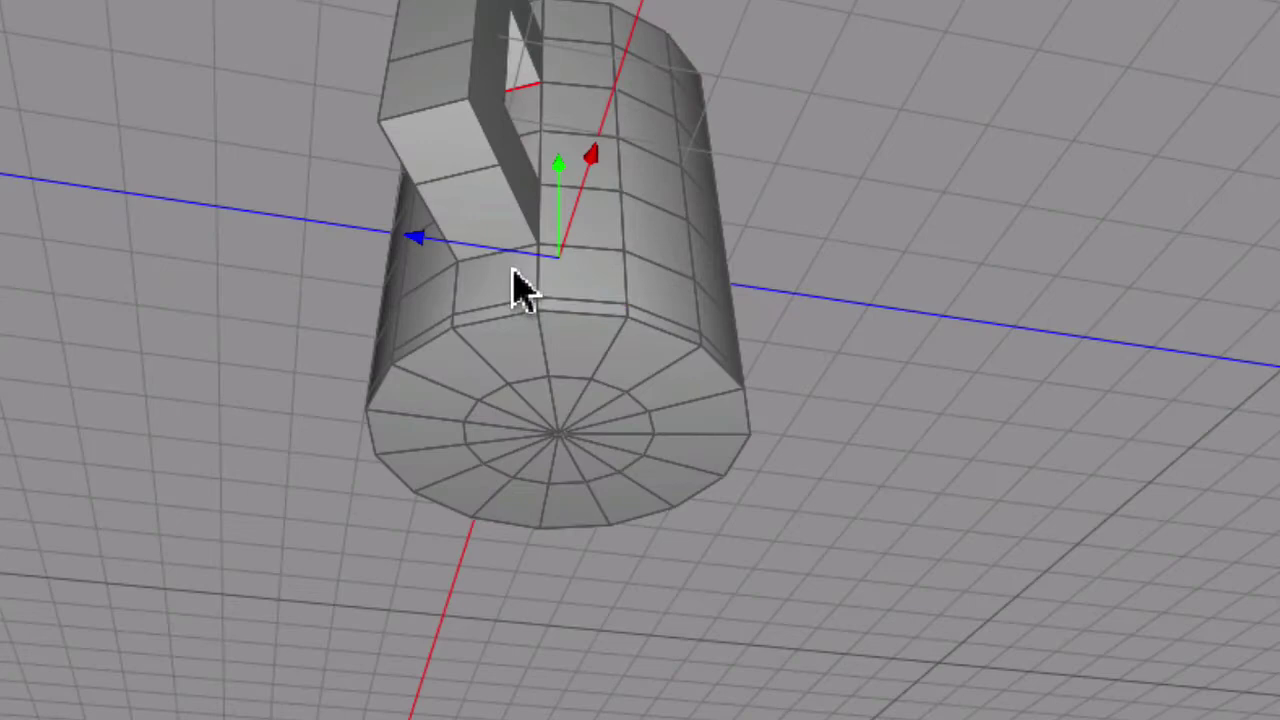
right_click(790, 120)
mouse_move(800, 136)
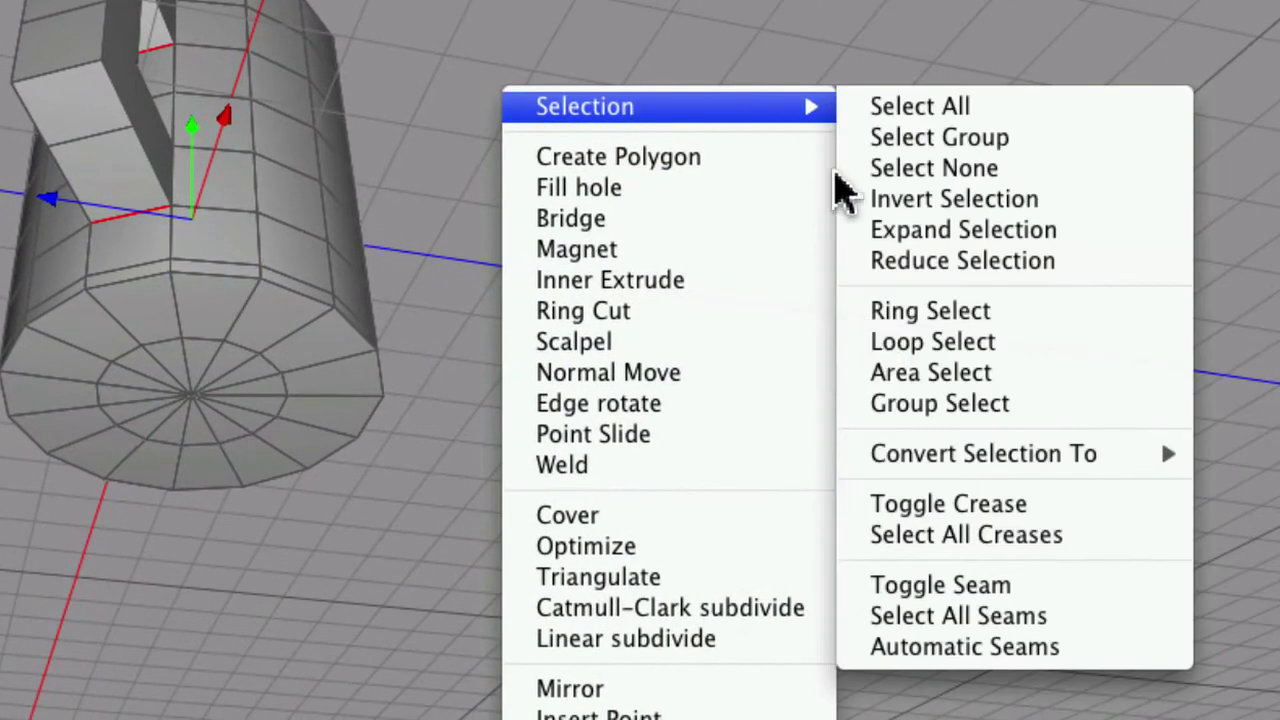
click(1159, 533)
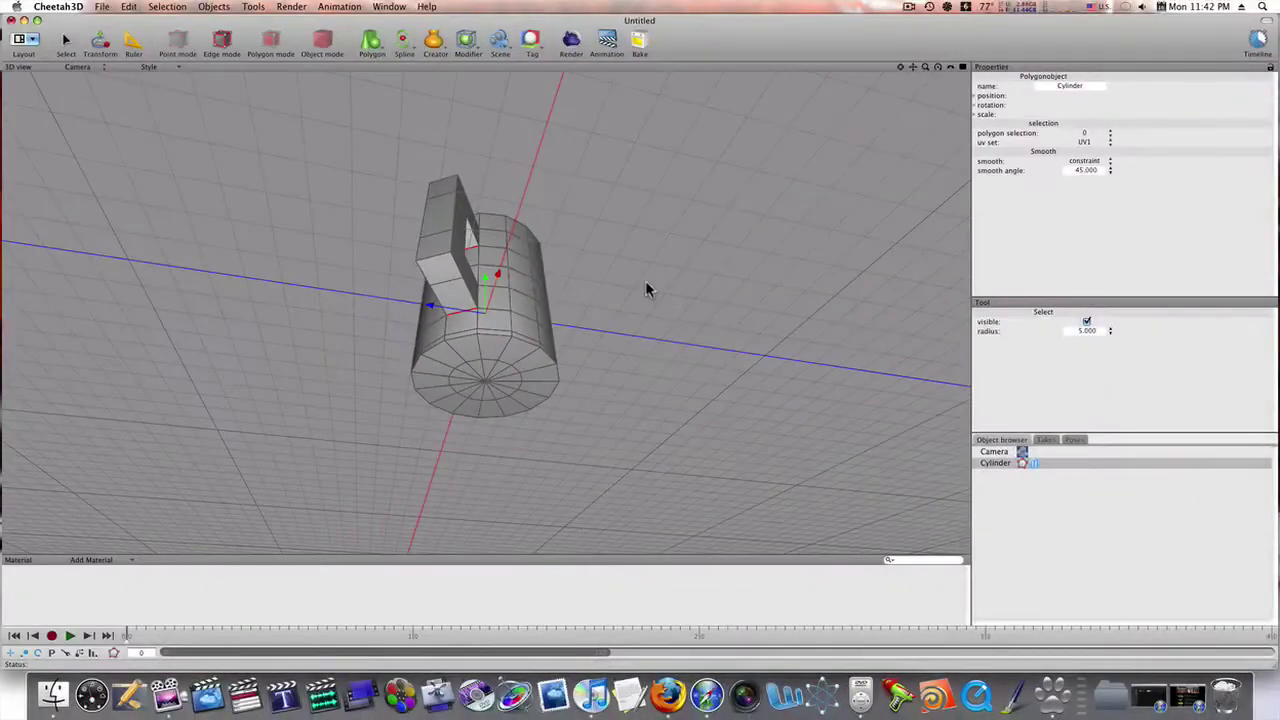
In polygon mode, apply a normal-type Crumple twice to the recessed surface polygons with X, Y and Z radii of 0.100, then clear the selection.
mouse_move(648, 304)
middle_down()
mouse_move(643, 374)
mouse_move(648, 318)
middle_up()
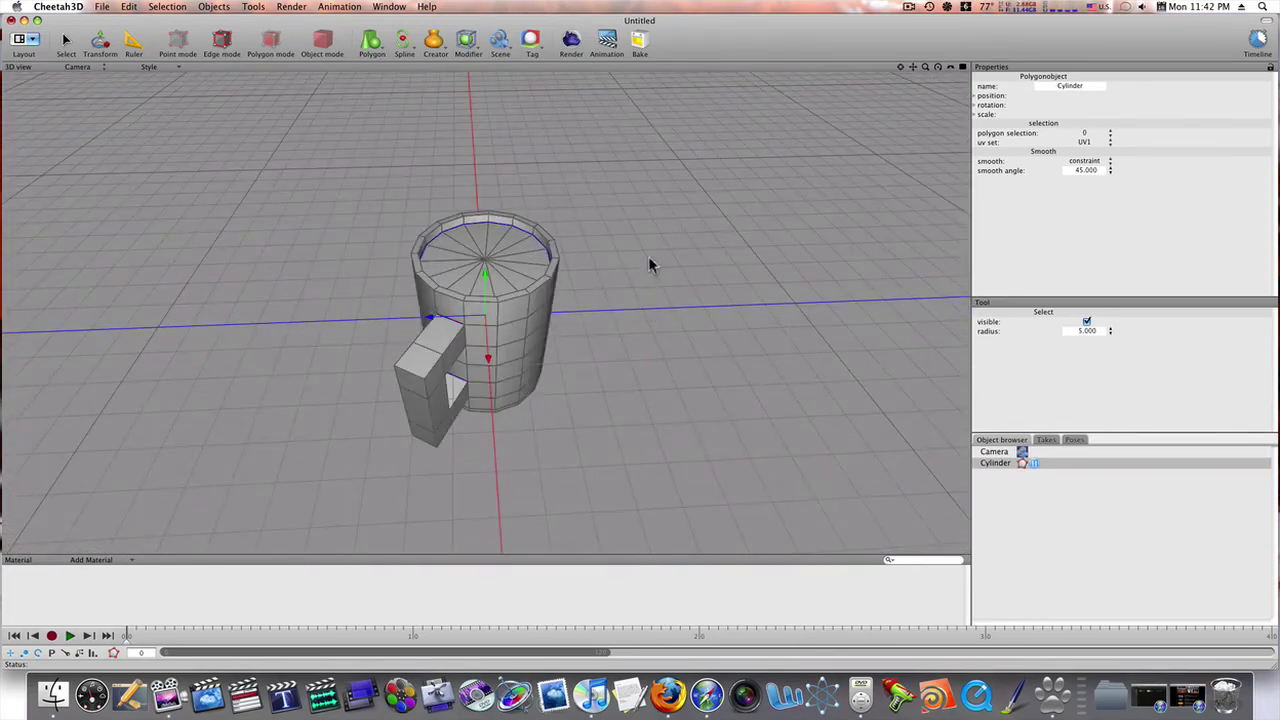
middle_drag(649, 257, 559, 233)
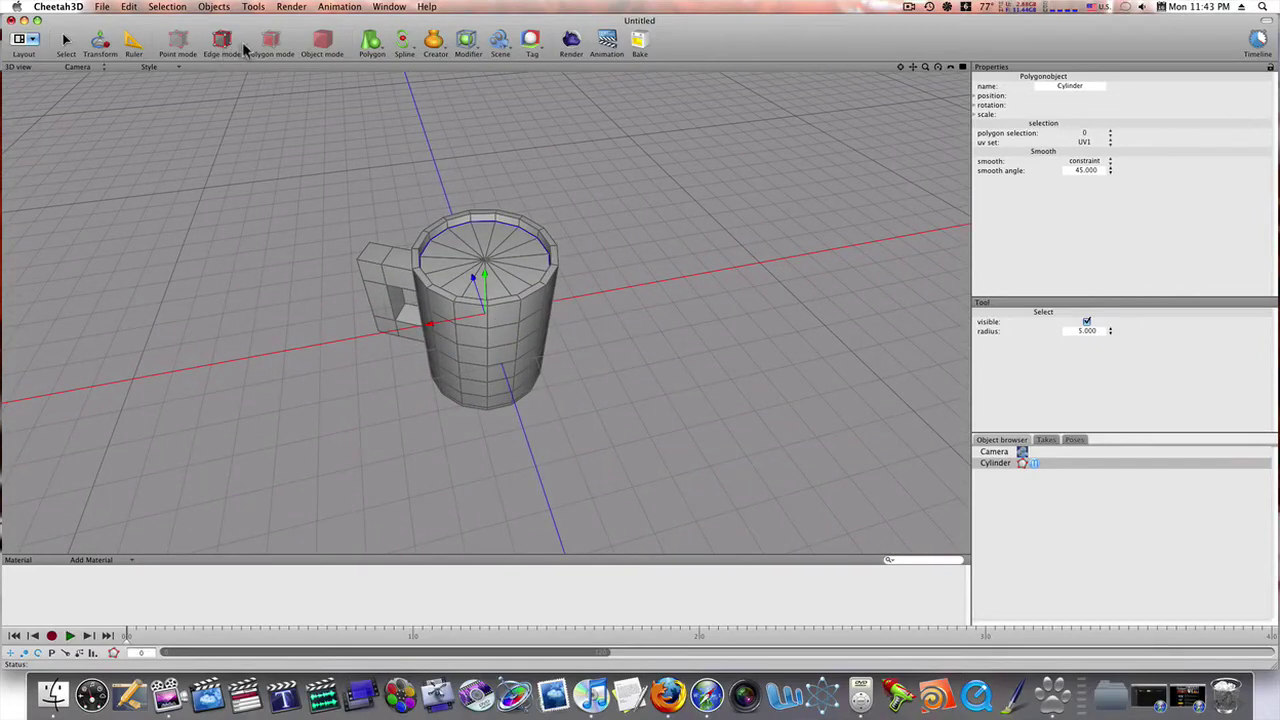
click(268, 45)
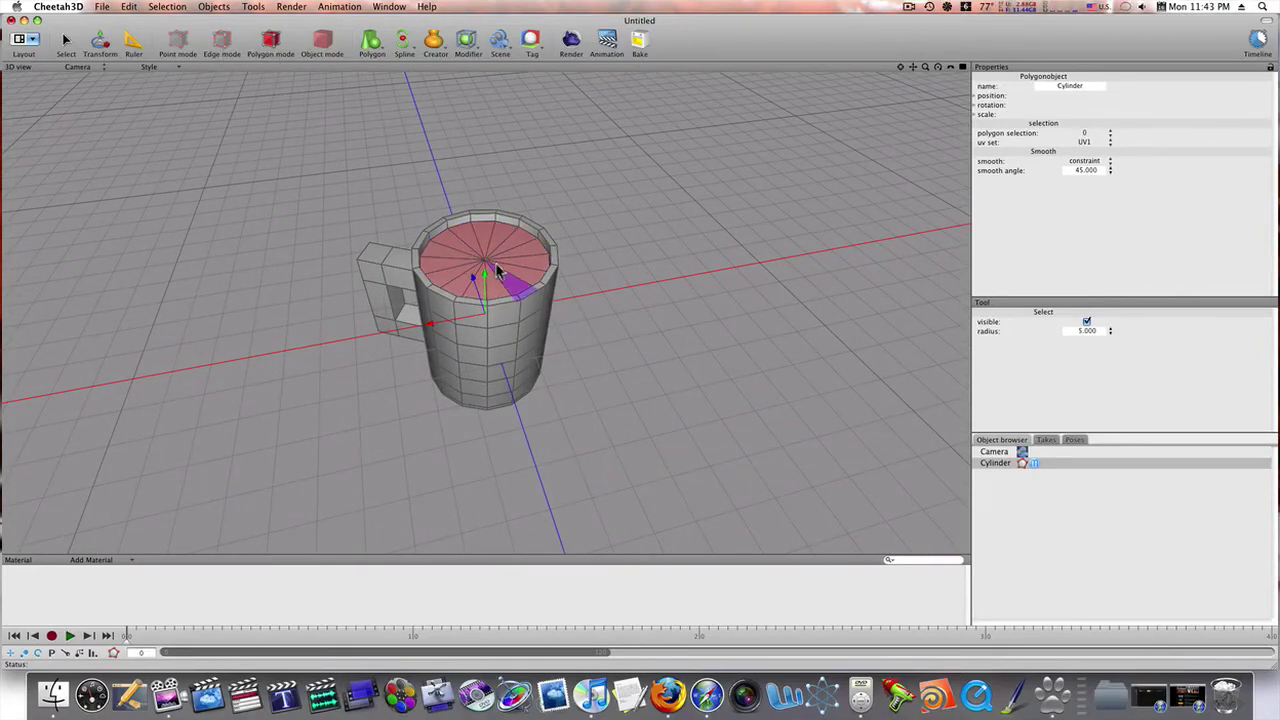
click(496, 262)
right_click(482, 248)
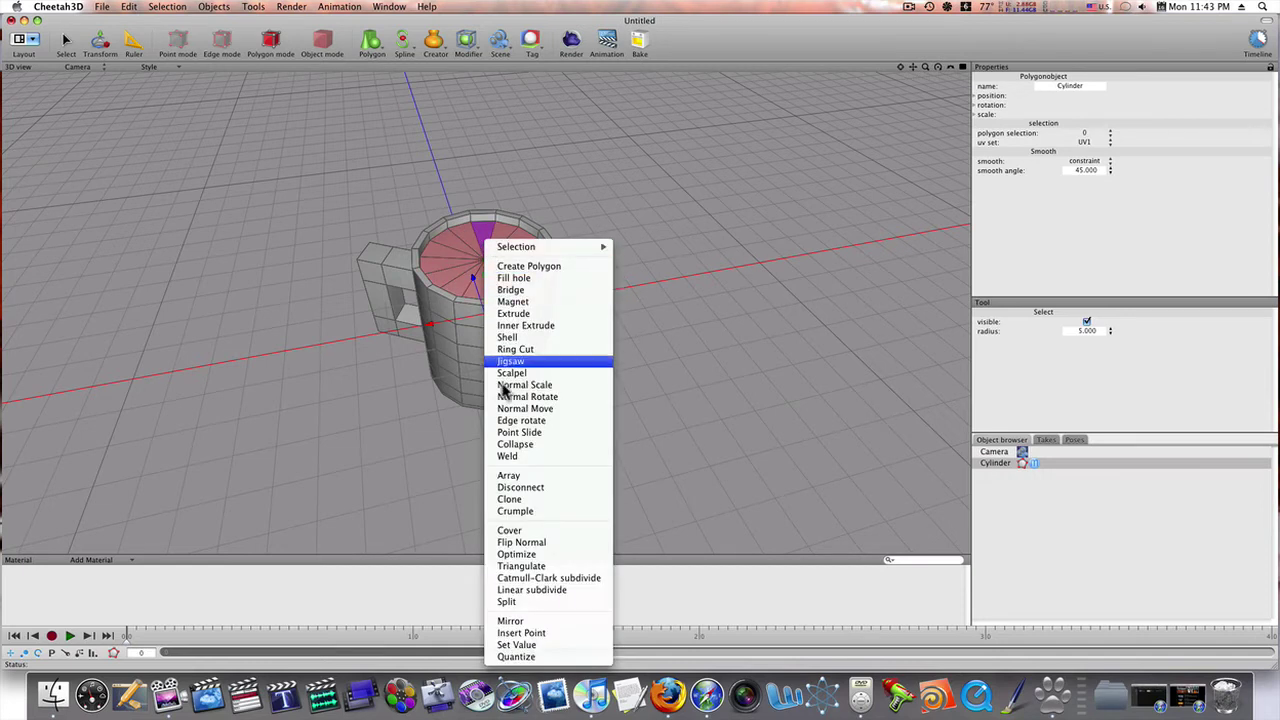
click(530, 511)
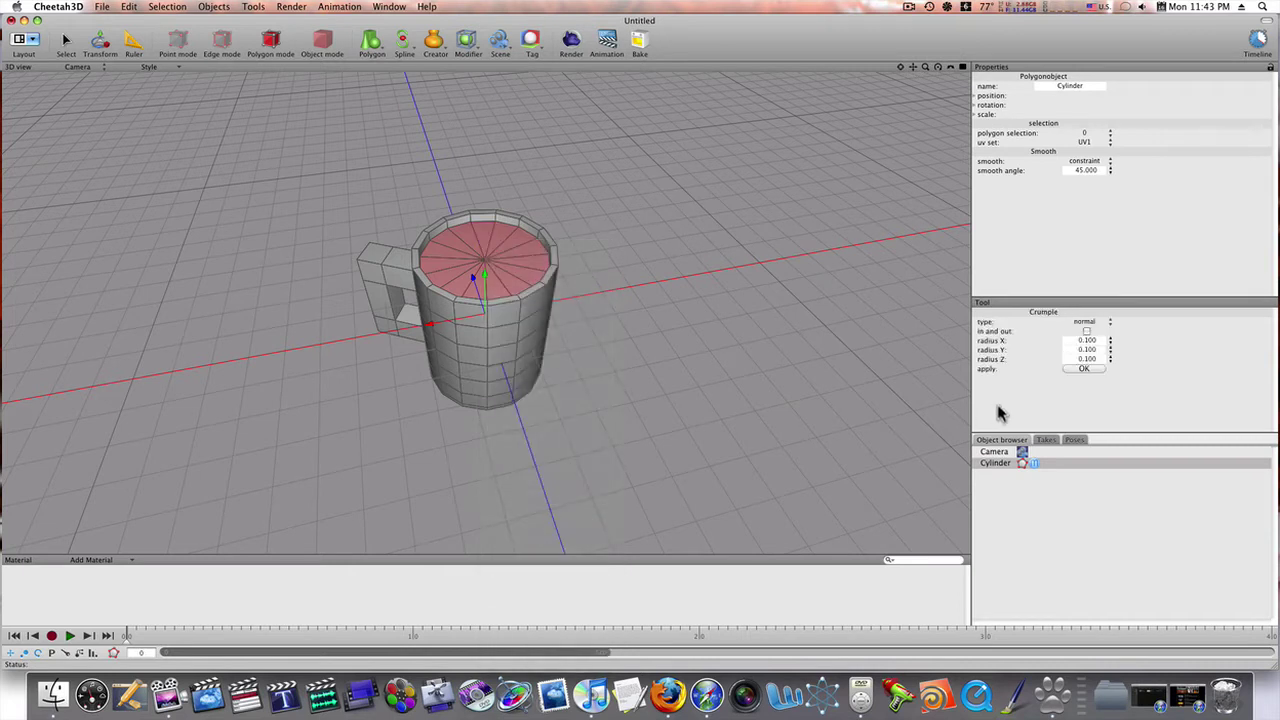
click(1080, 368)
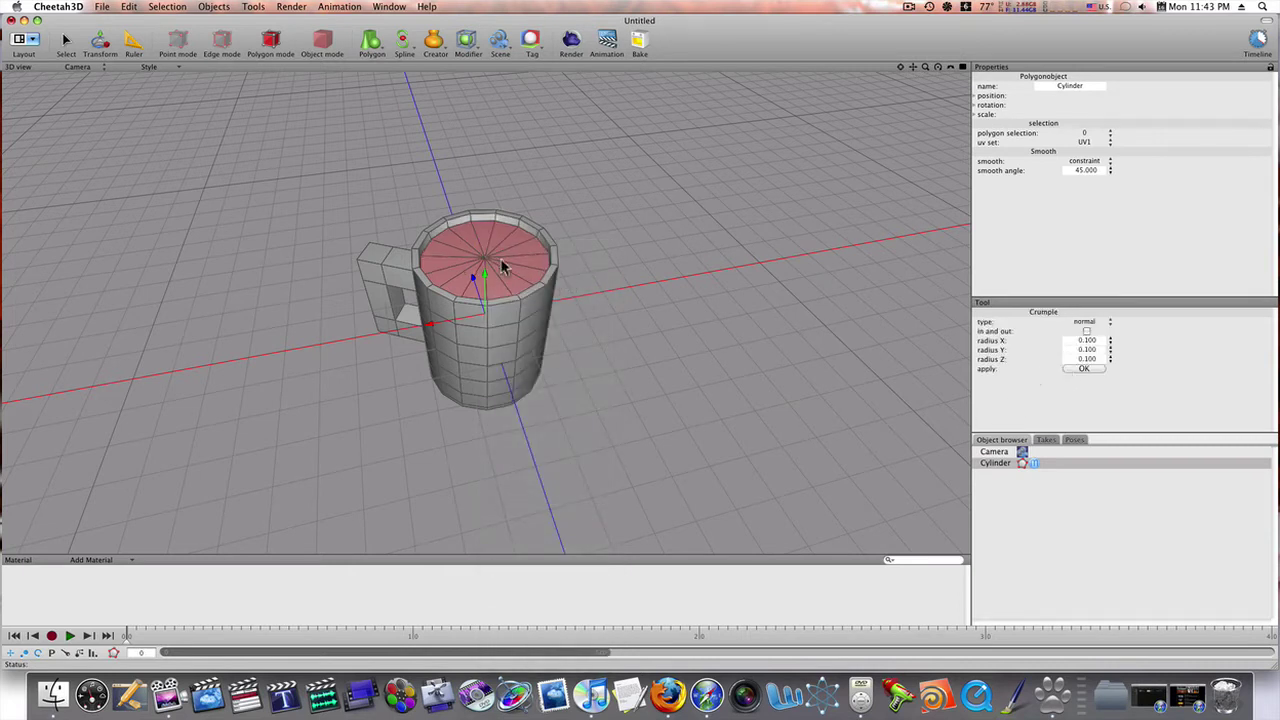
click(1089, 371)
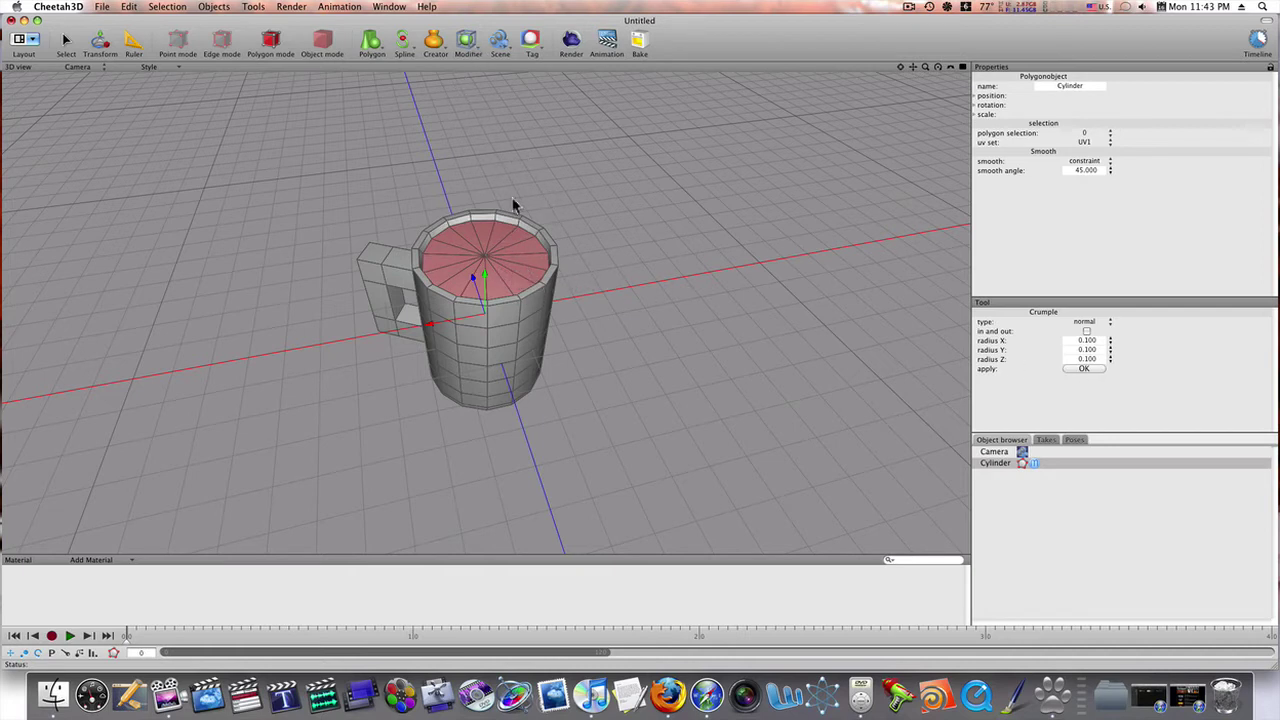
click(65, 45)
click(187, 195)
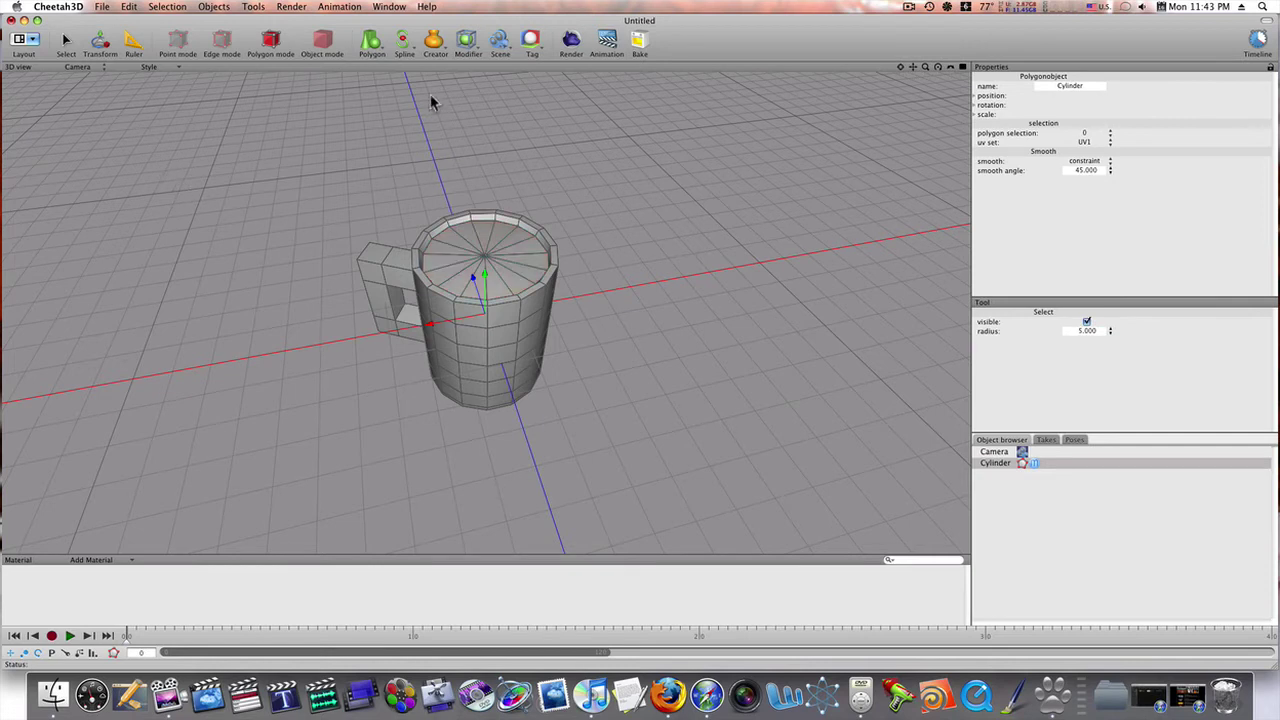
Add a Subdivision modifier and nest it under the Cylinder object to smooth the mug.
click(465, 45)
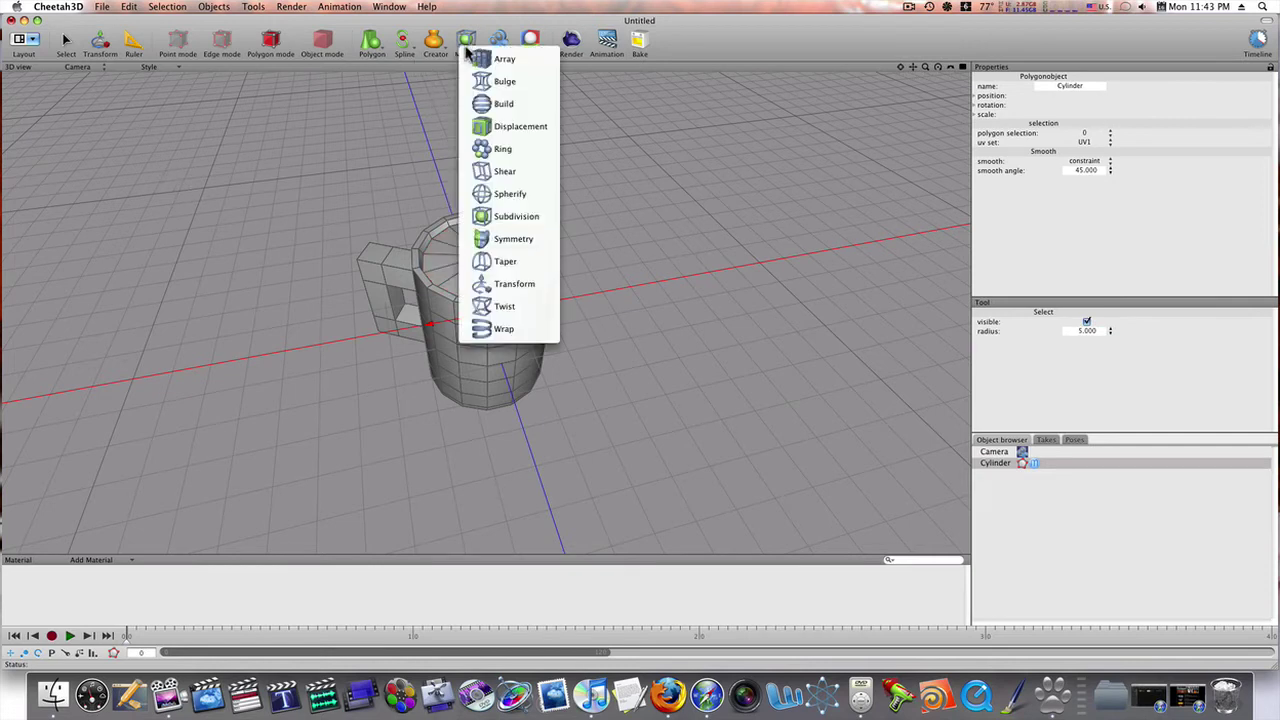
click(515, 220)
drag(995, 475, 994, 466)
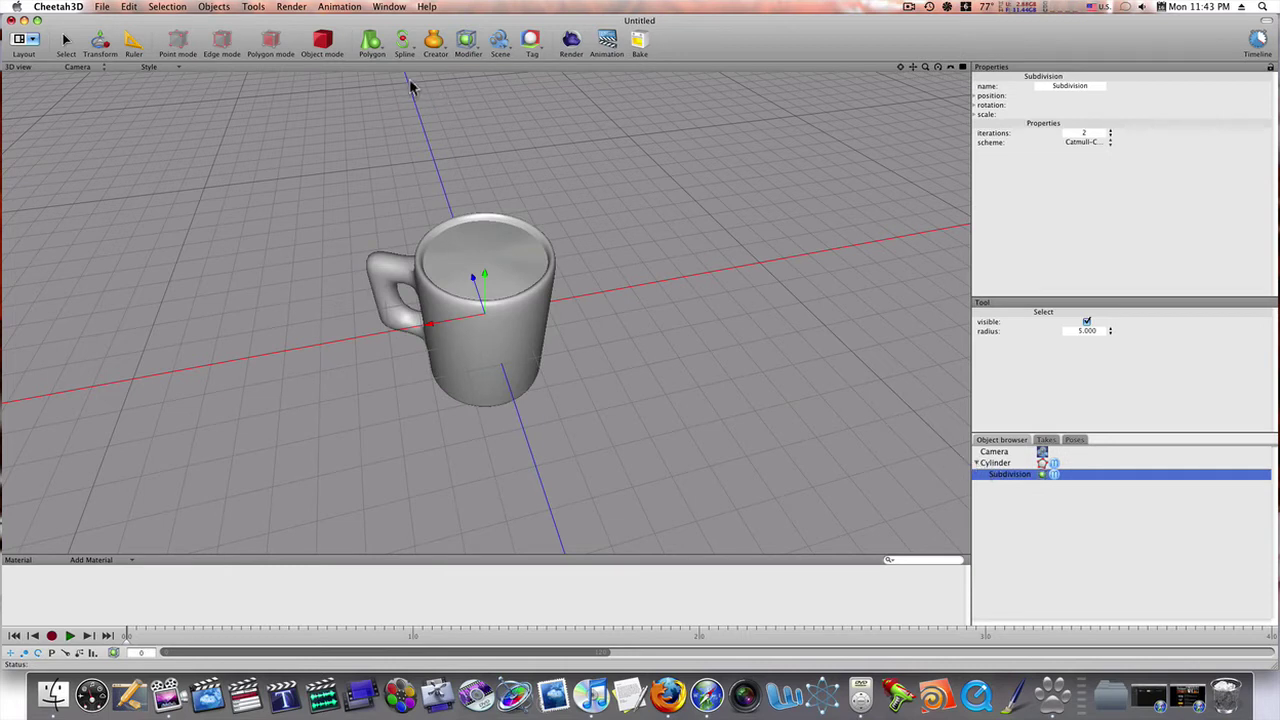
Reselect the Cylinder and, in edge mode, toggle off the crease where the top of the handle meets the mug body.
click(995, 463)
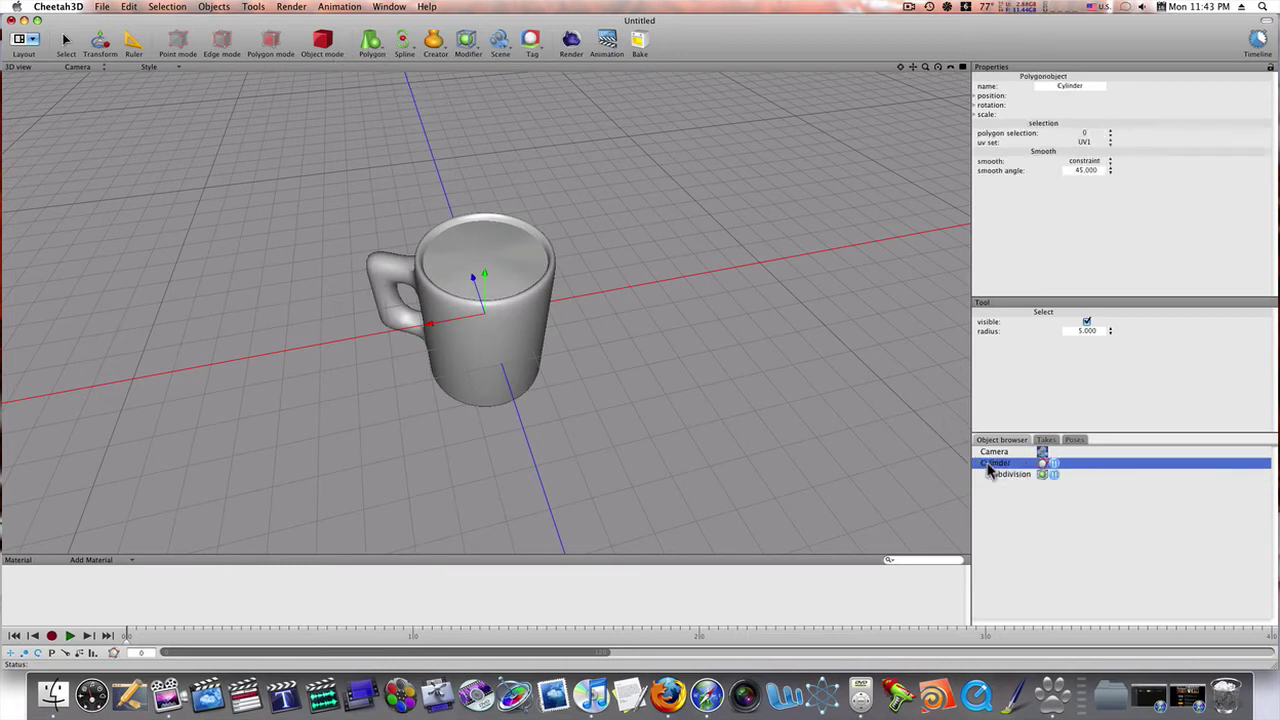
click(277, 45)
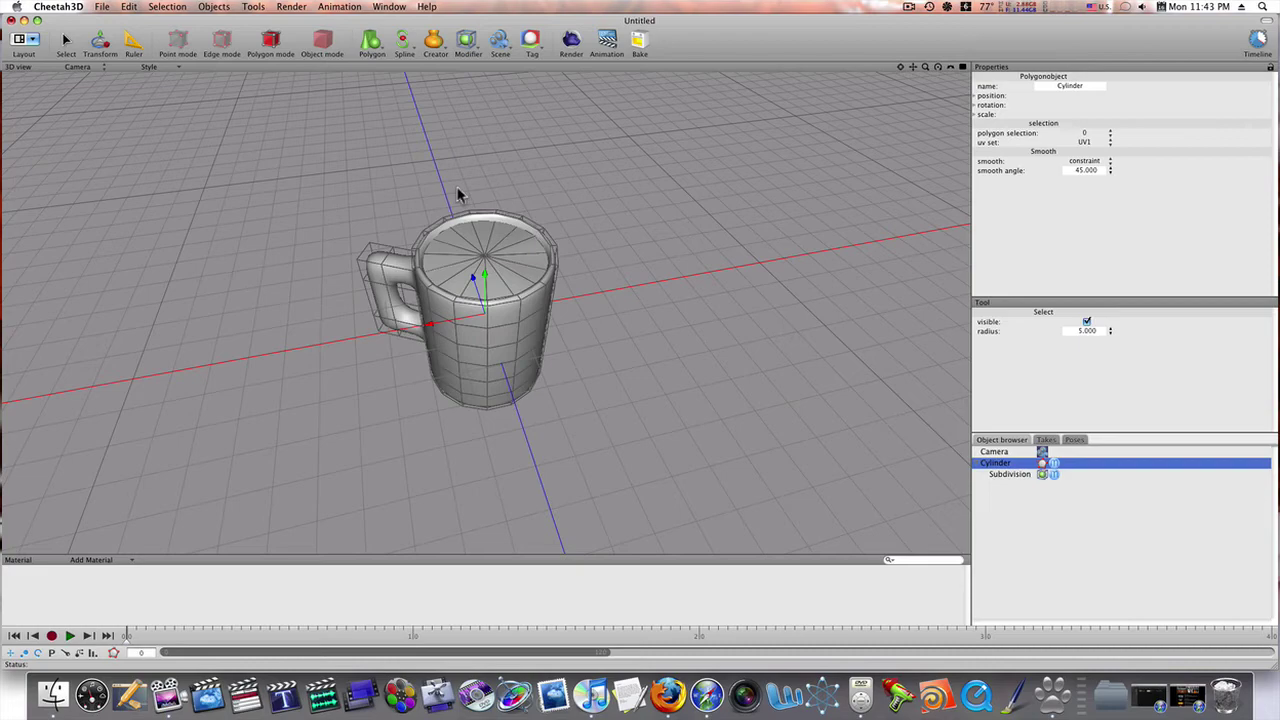
right_drag(698, 318, 711, 278)
scroll(629, 300, up, 5)
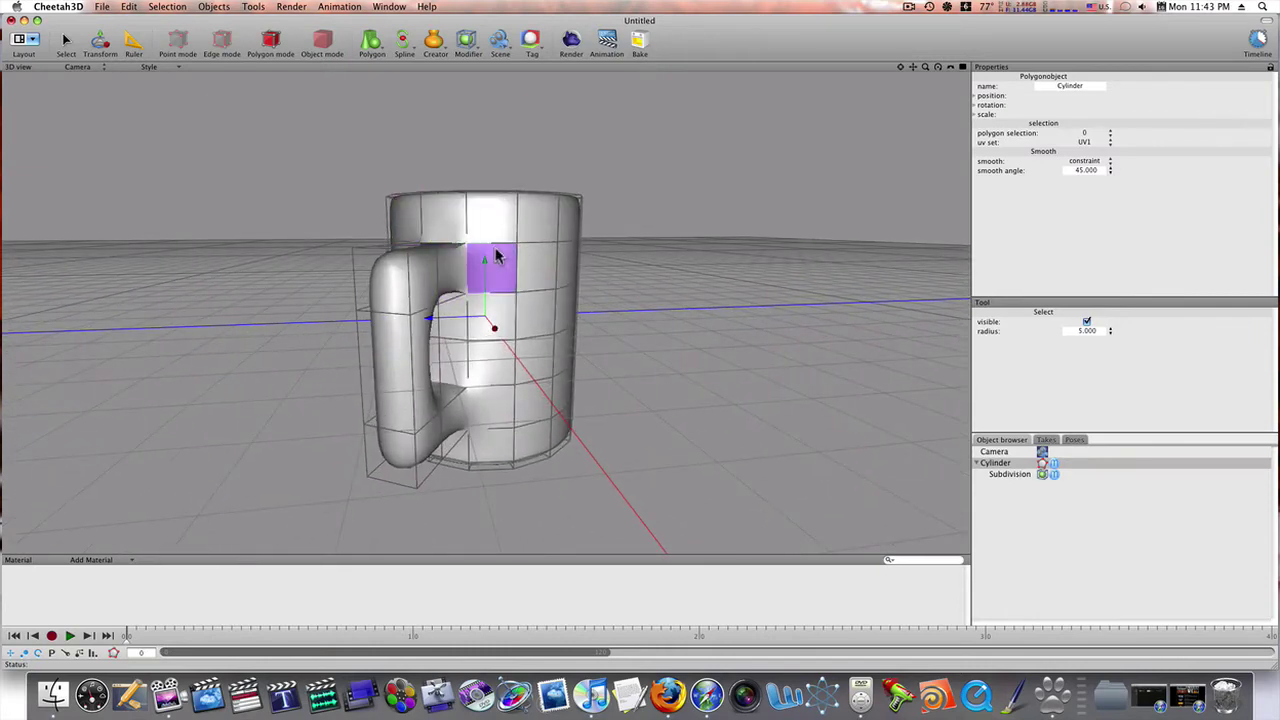
right_drag(617, 237, 622, 258)
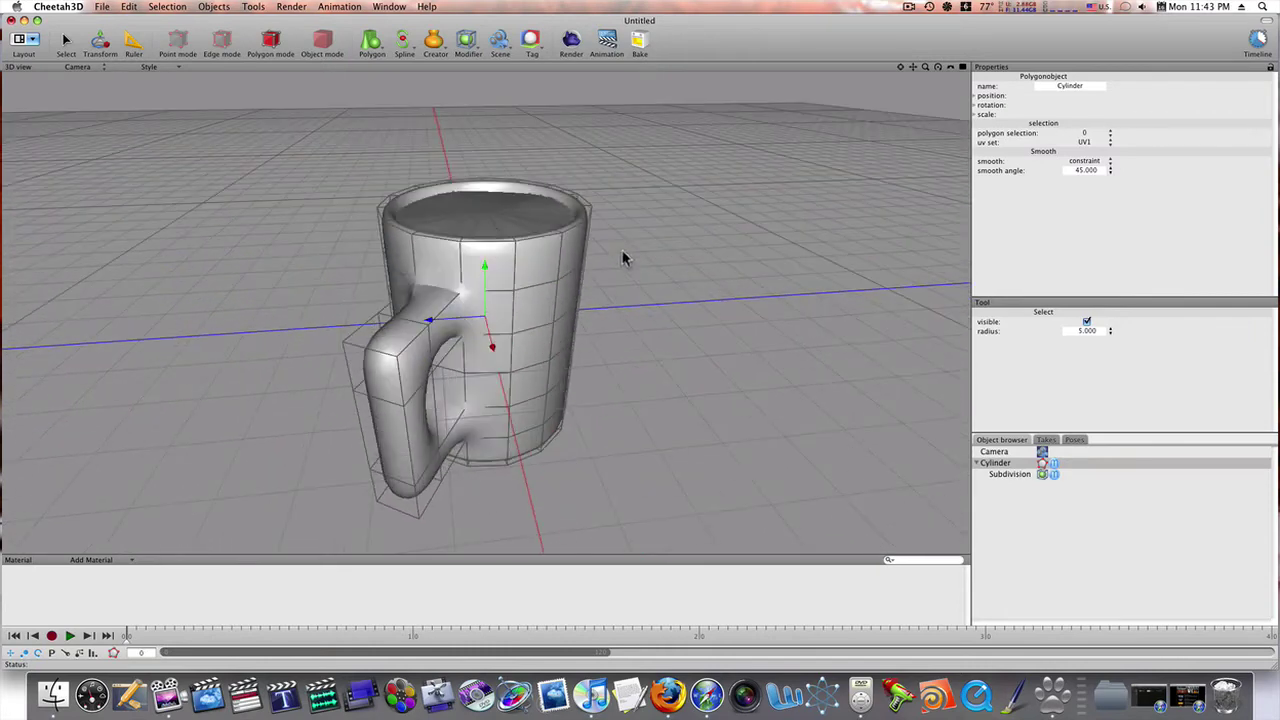
click(221, 42)
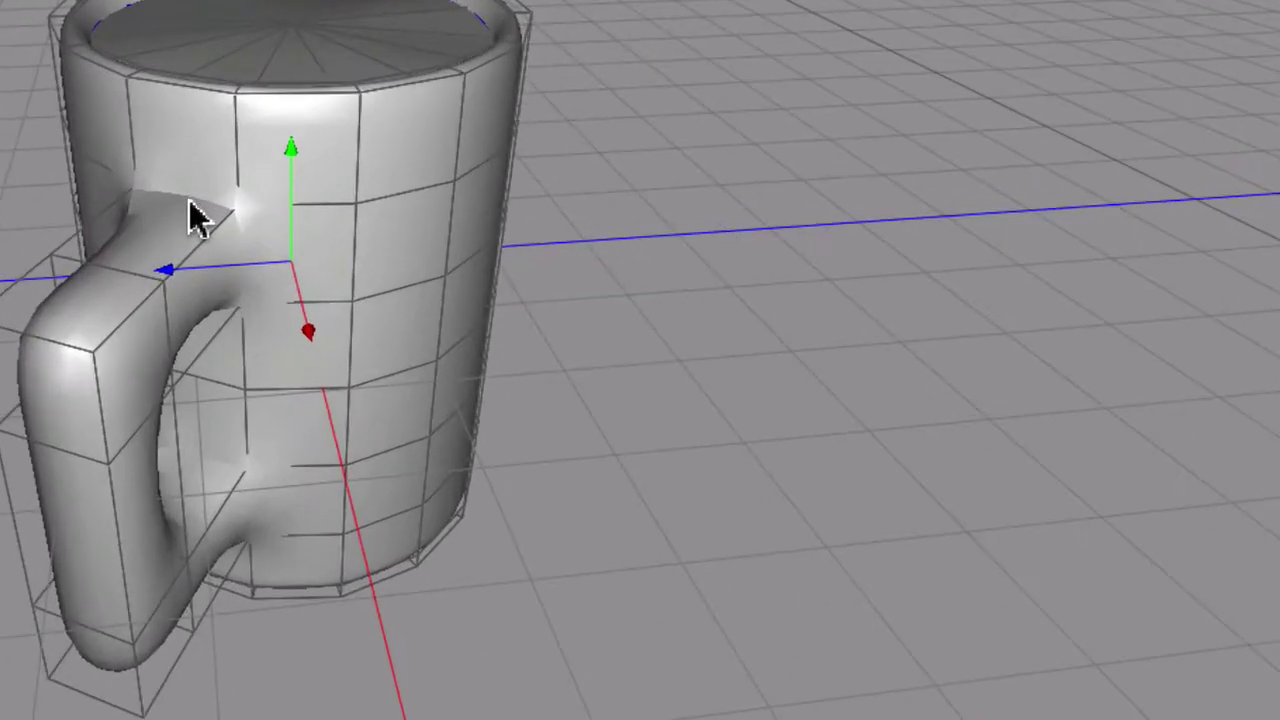
right_click(195, 218)
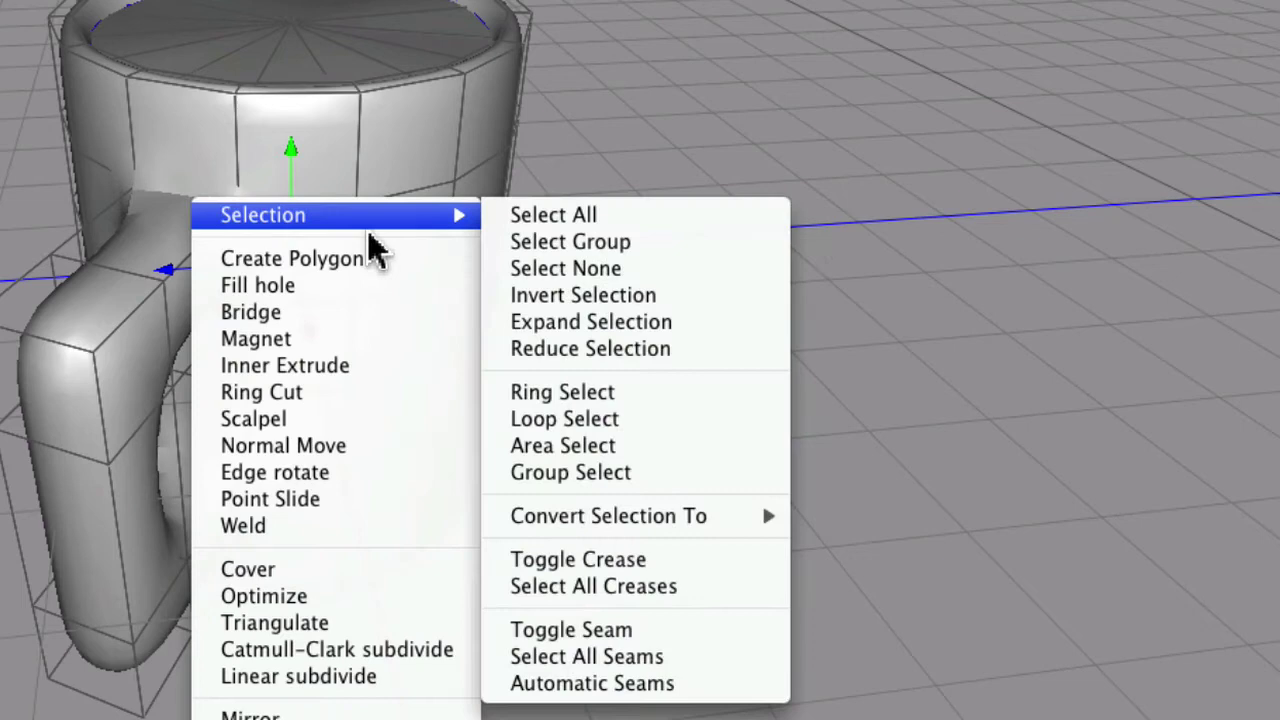
mouse_move(465, 215)
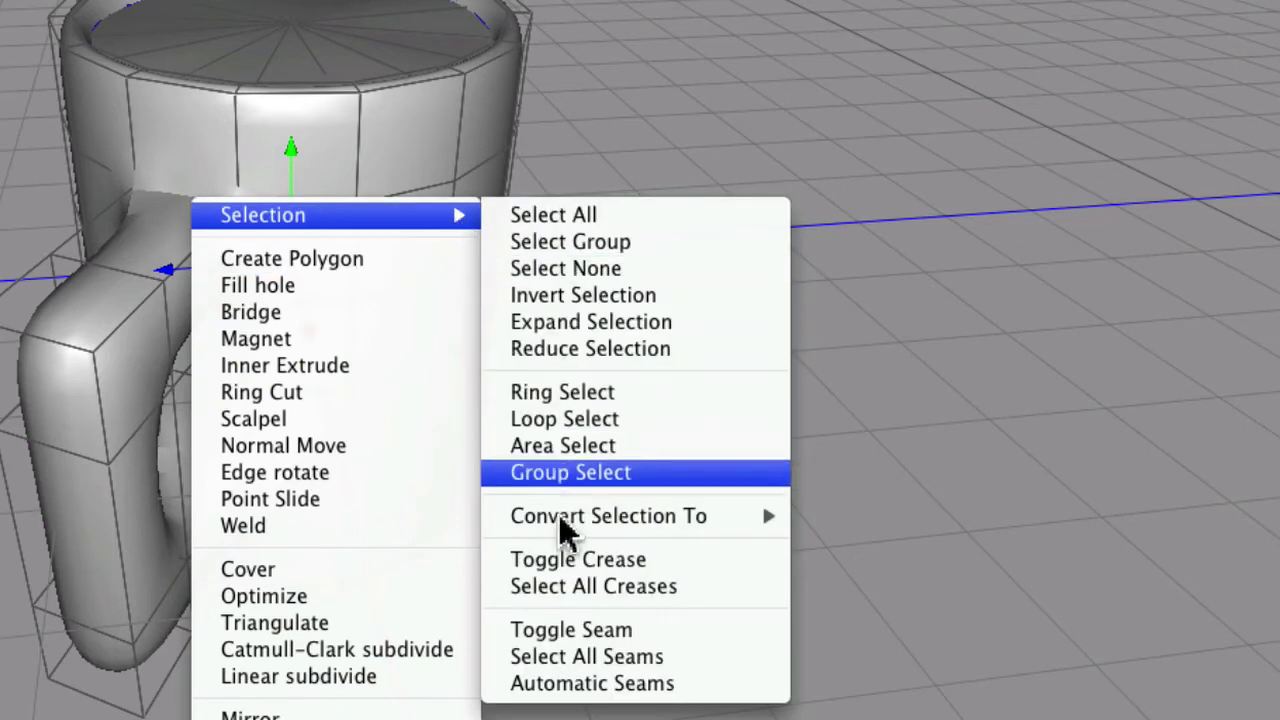
click(560, 560)
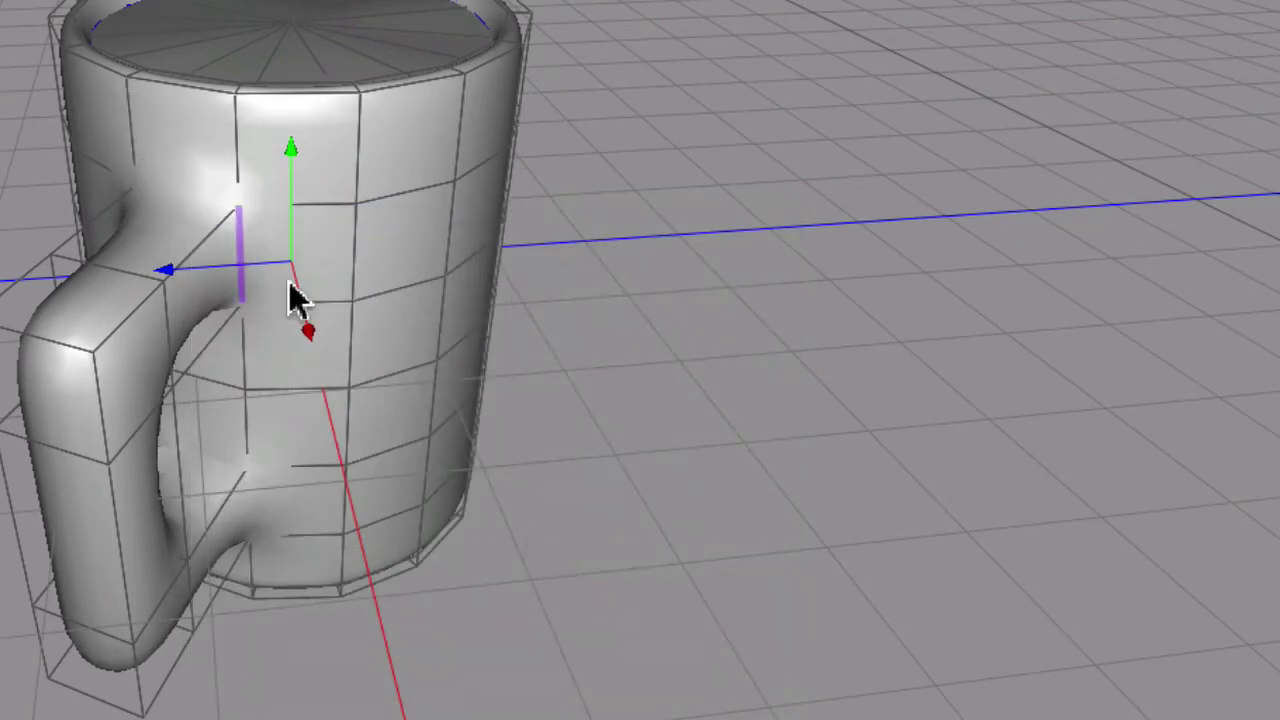
Toggle off the crease on the edge where the underside of the upper handle arm meets the mug body.
middle_drag(373, 365, 394, 216)
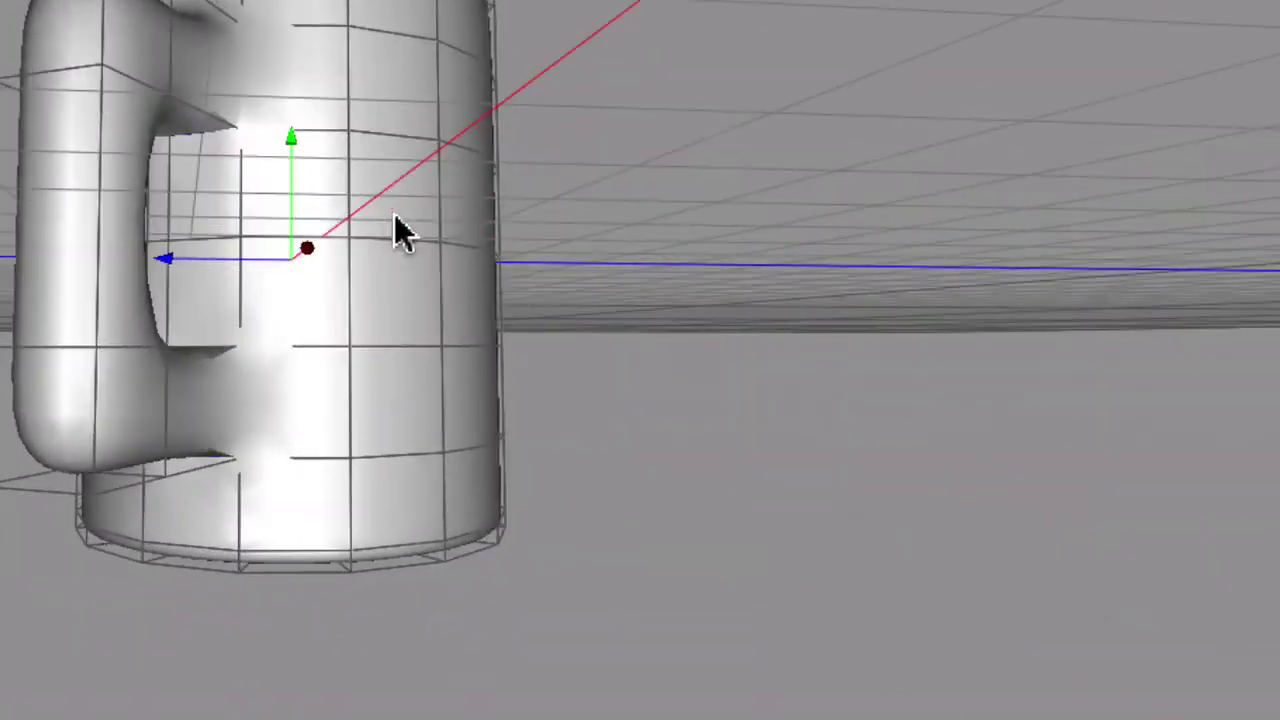
right_click(214, 140)
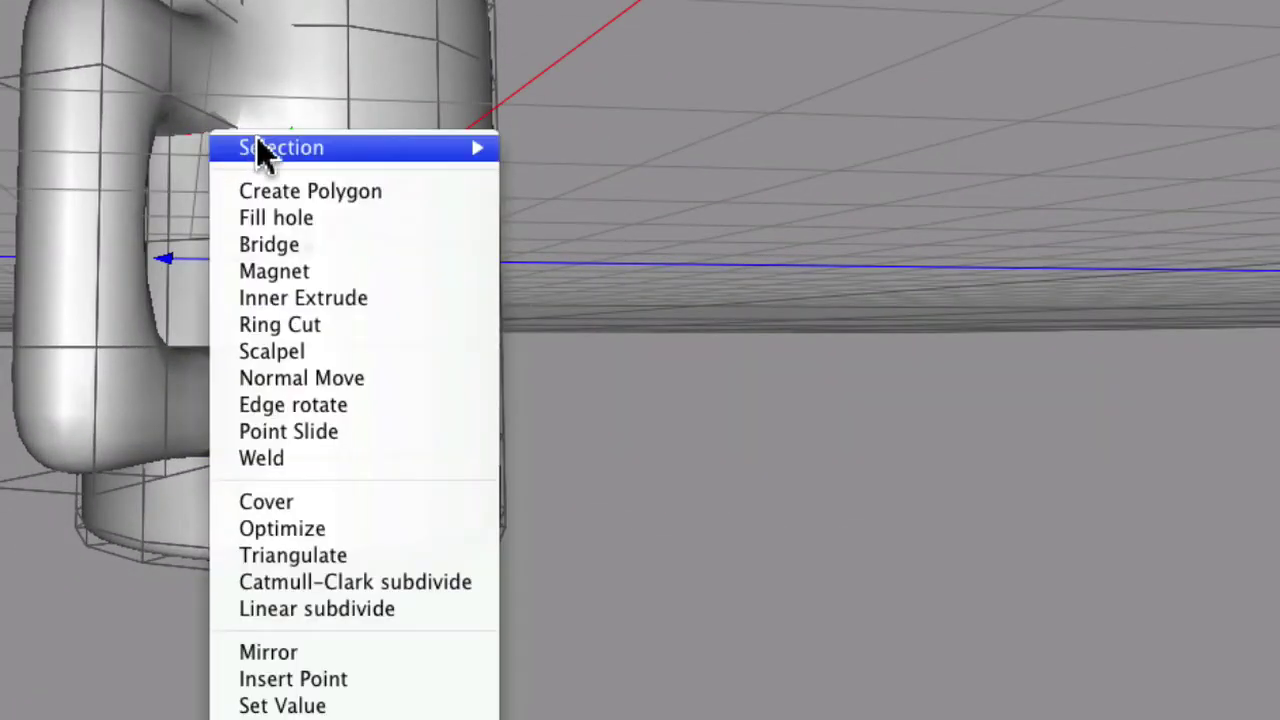
mouse_move(252, 147)
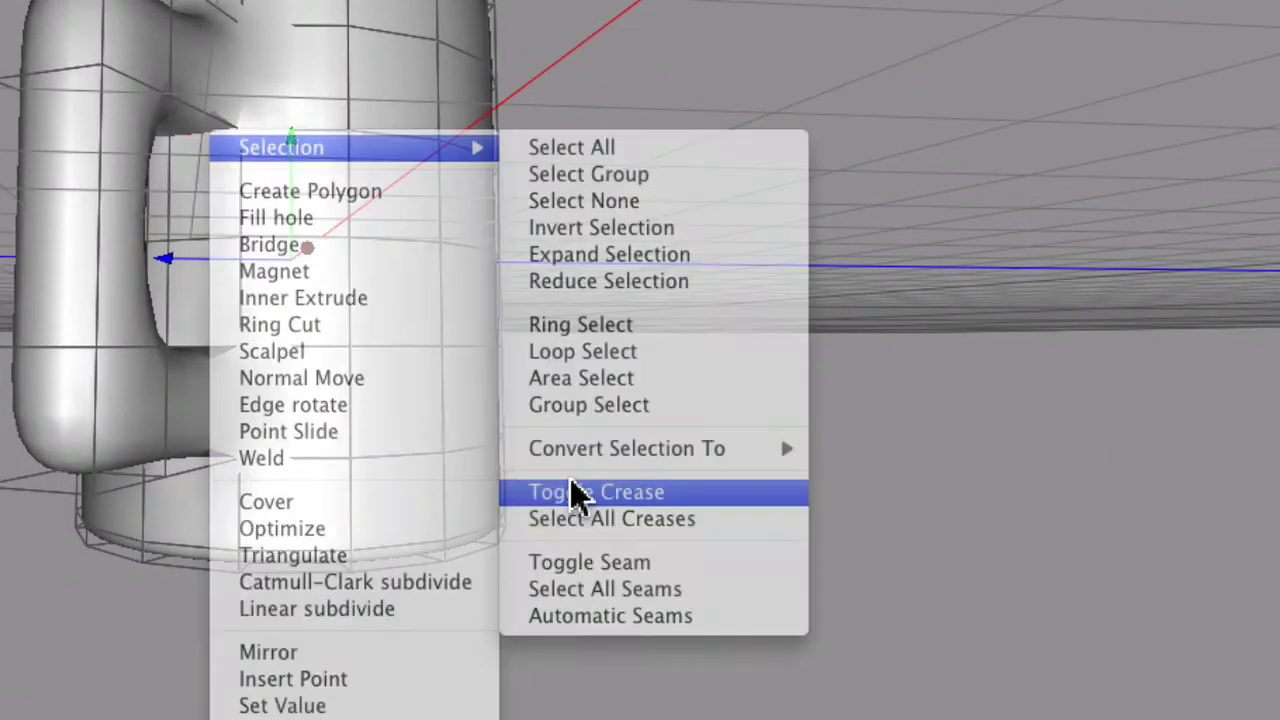
click(577, 491)
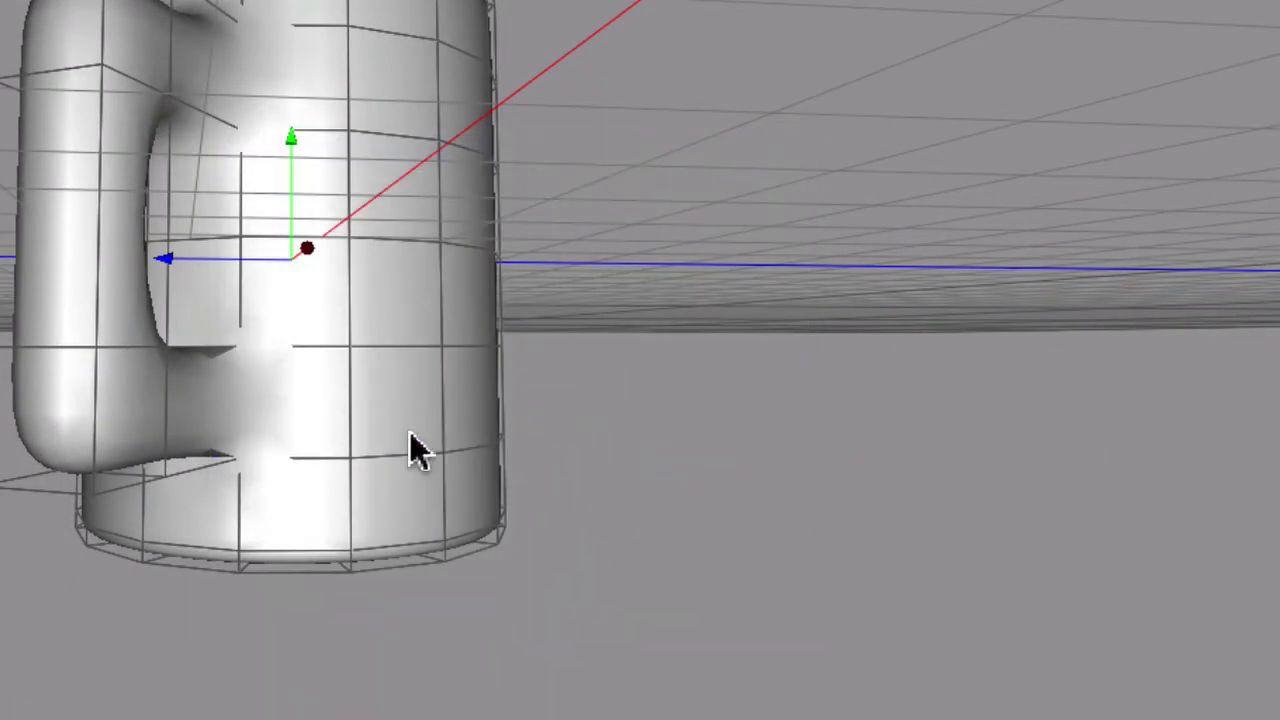
Toggle off the crease on the edge where the upper side of the lower handle arm meets the mug body.
middle_drag(424, 353, 434, 443)
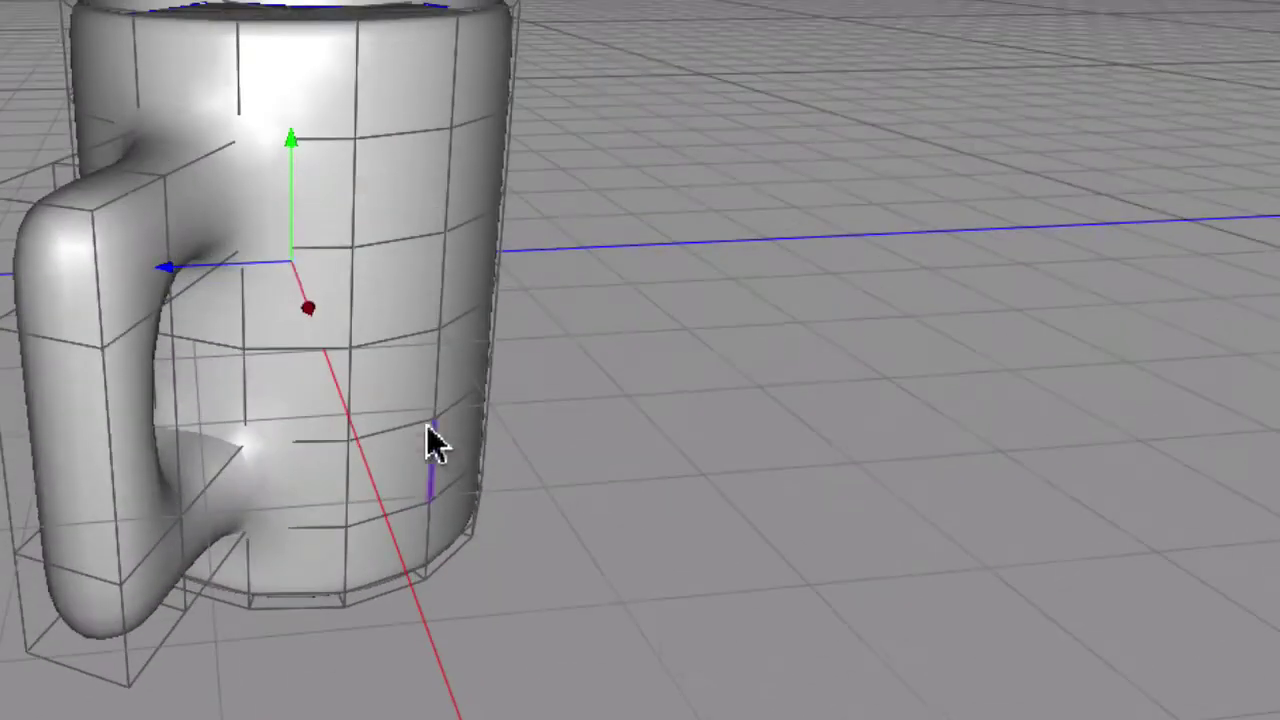
right_click(216, 434)
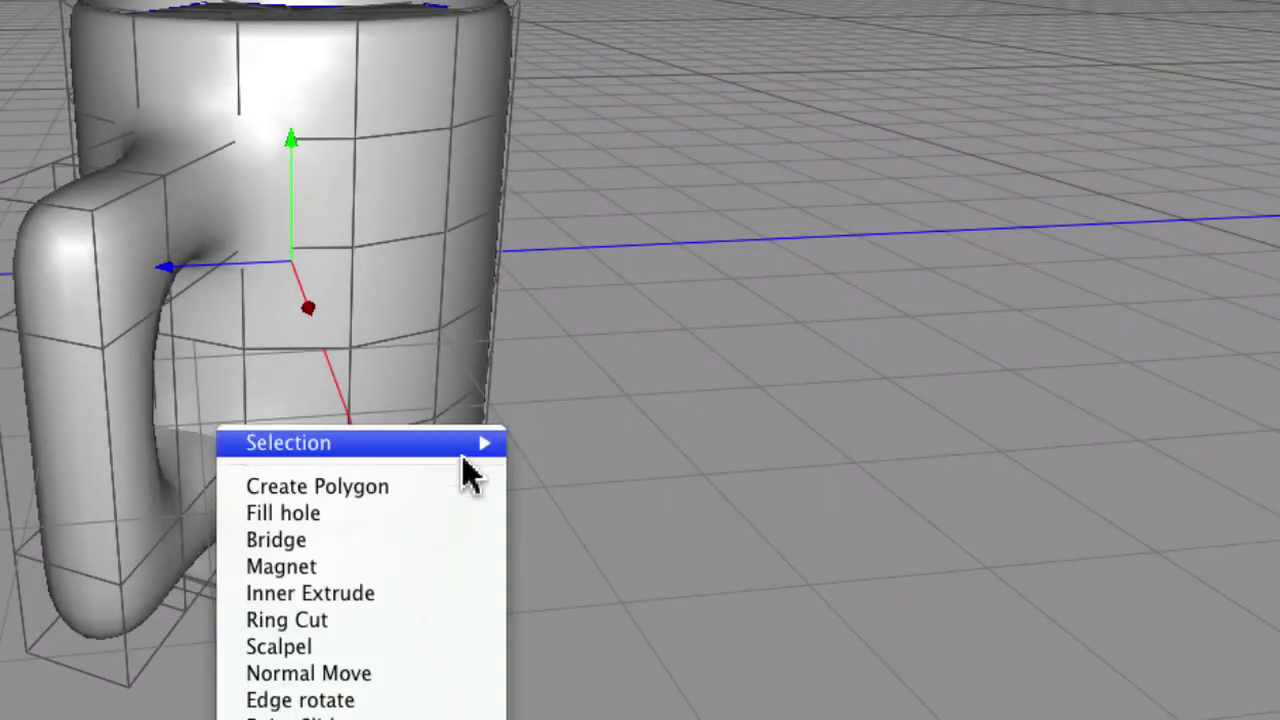
mouse_move(492, 455)
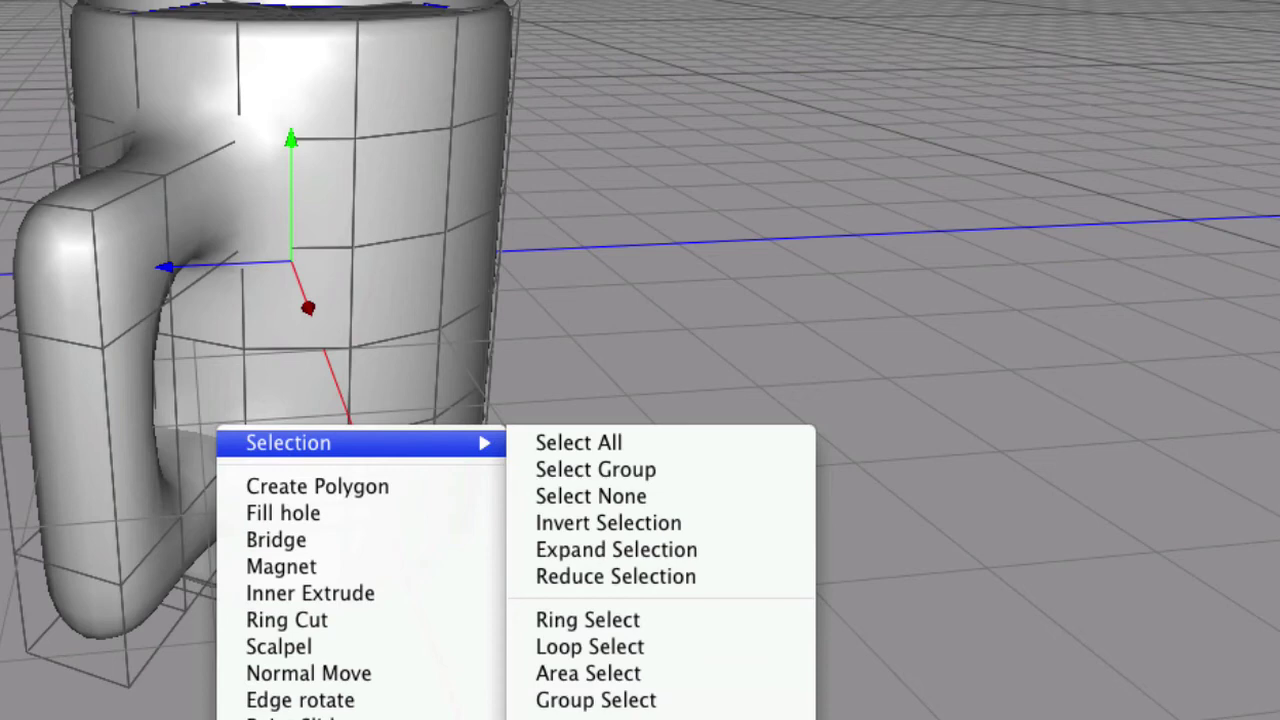
key(Escape)
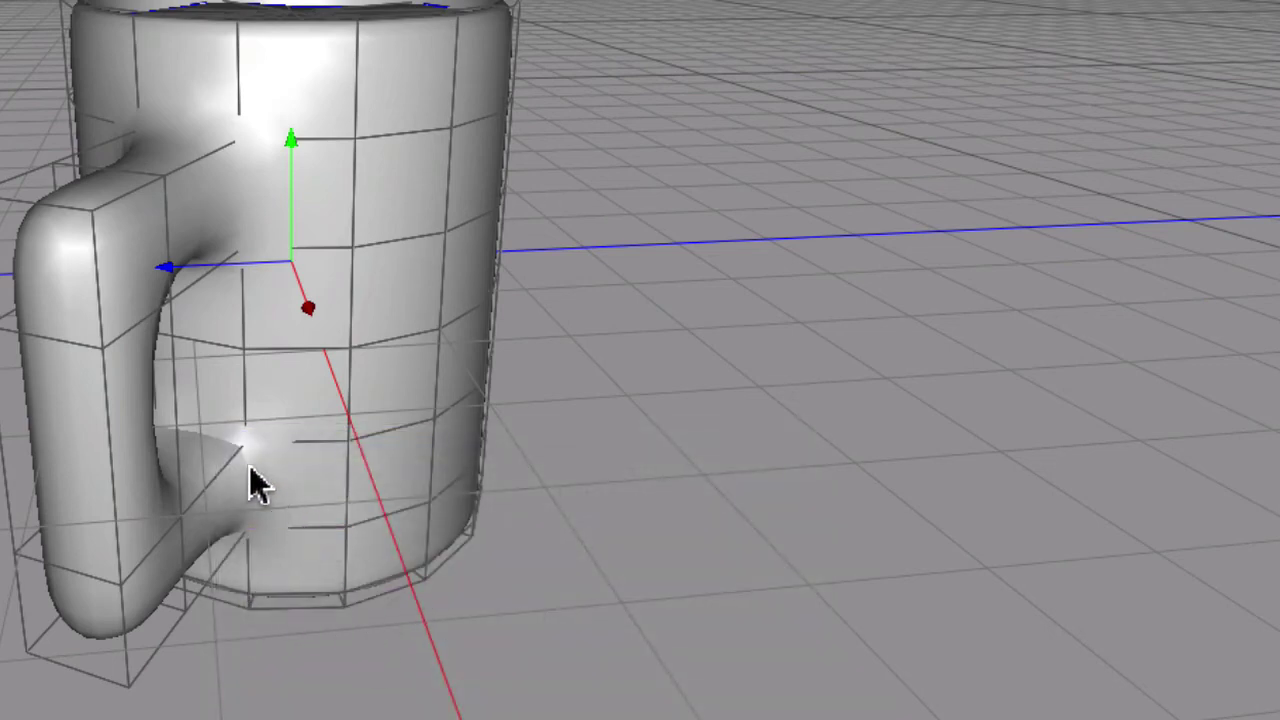
right_click(214, 442)
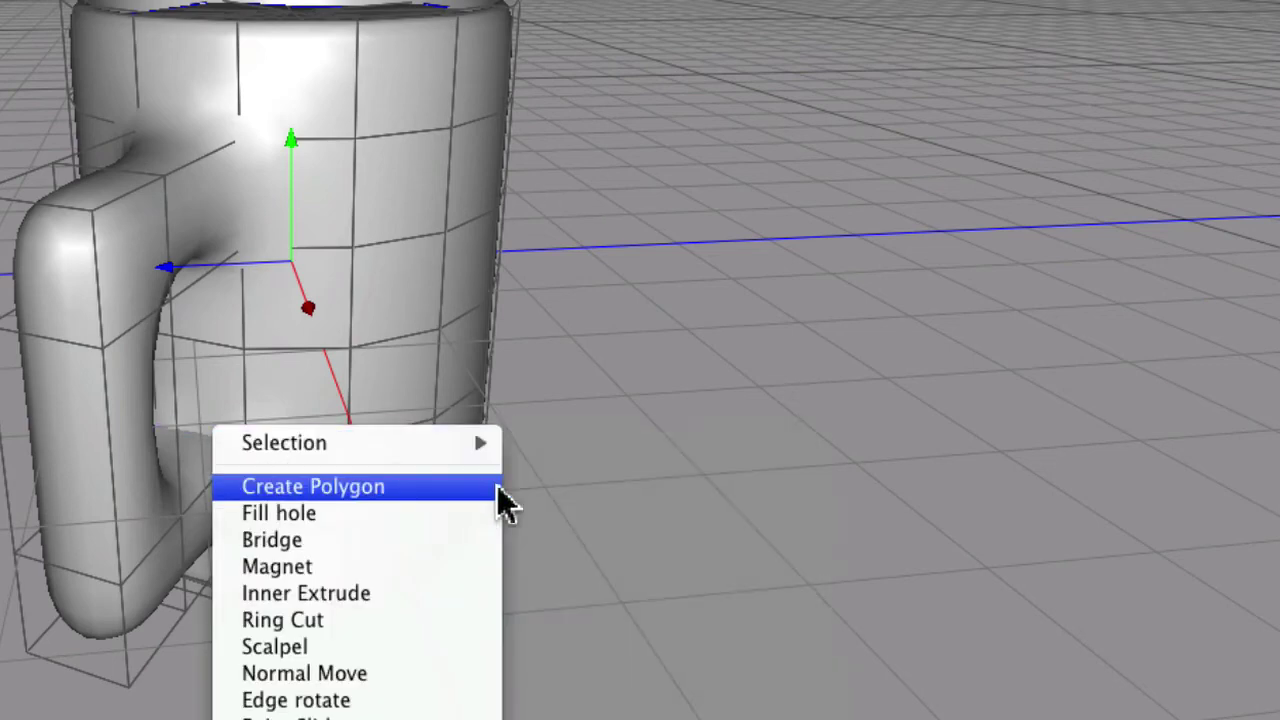
mouse_move(486, 451)
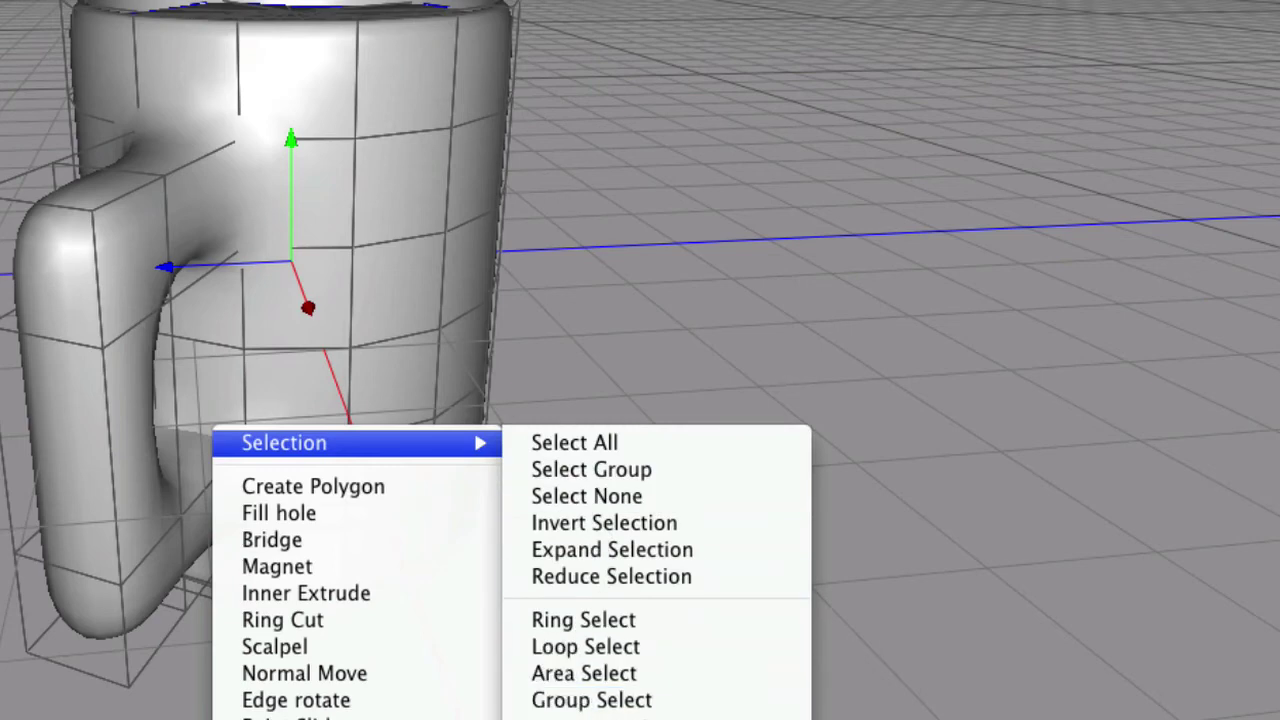
key(Escape)
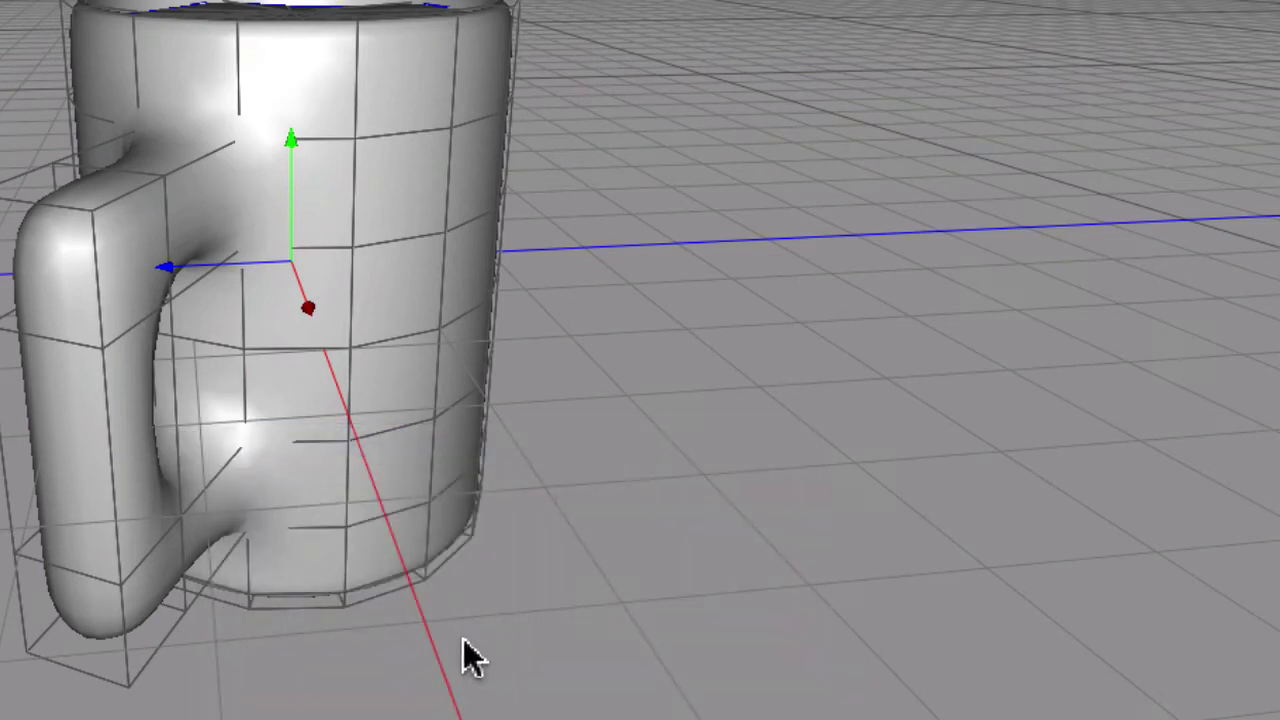
Toggle off the crease on the edge where the underside of the lower handle arm joins the mug body.
right_drag(466, 651, 486, 534)
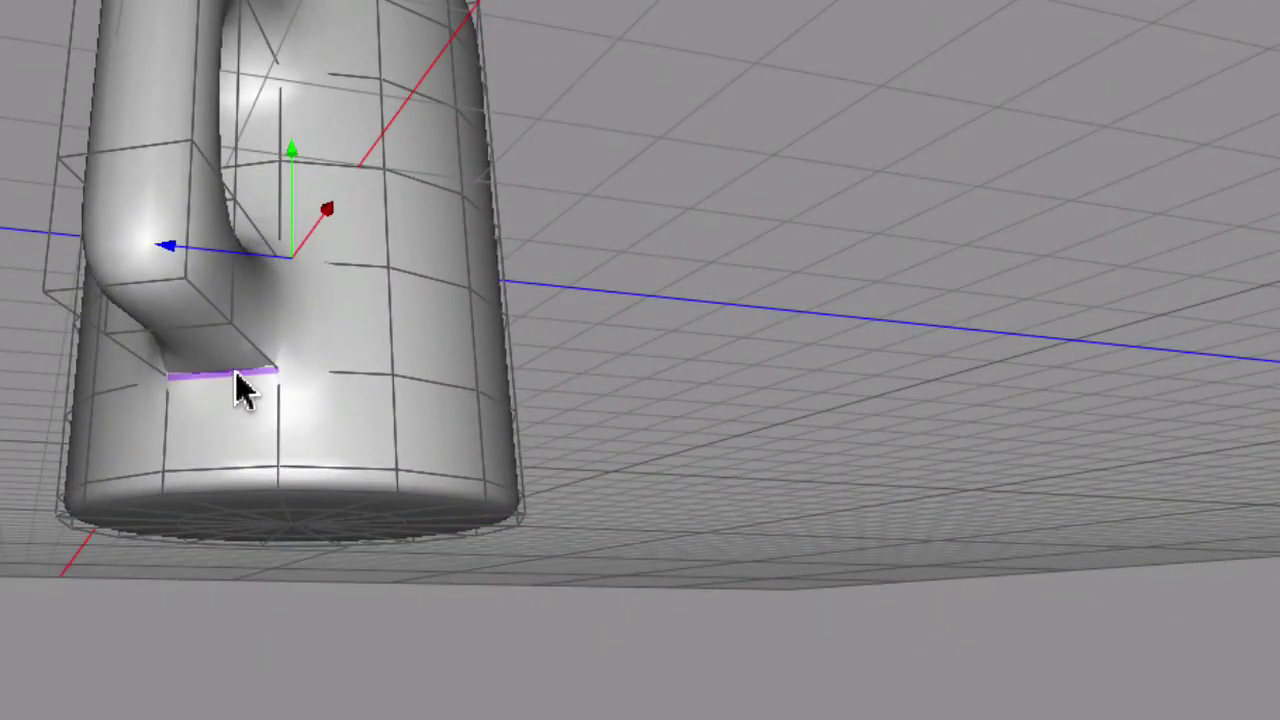
right_click(234, 383)
right_drag(72, 525, 228, 395)
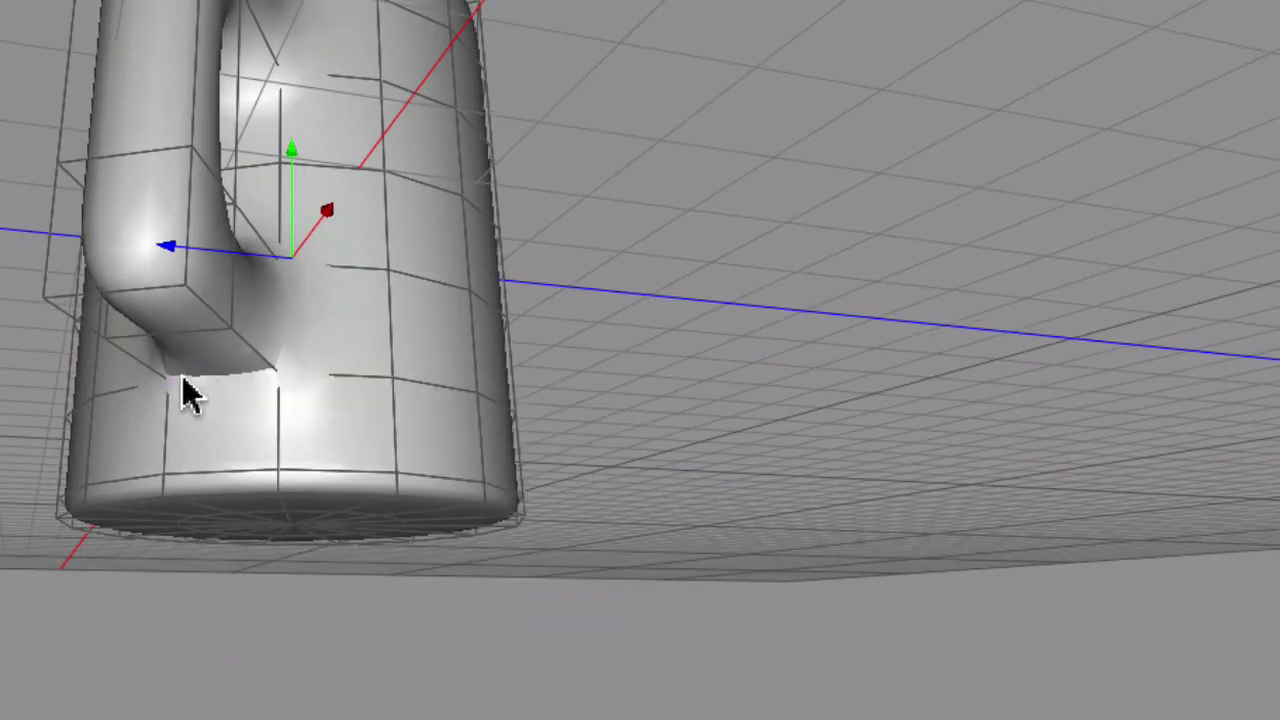
right_click(185, 376)
mouse_move(194, 386)
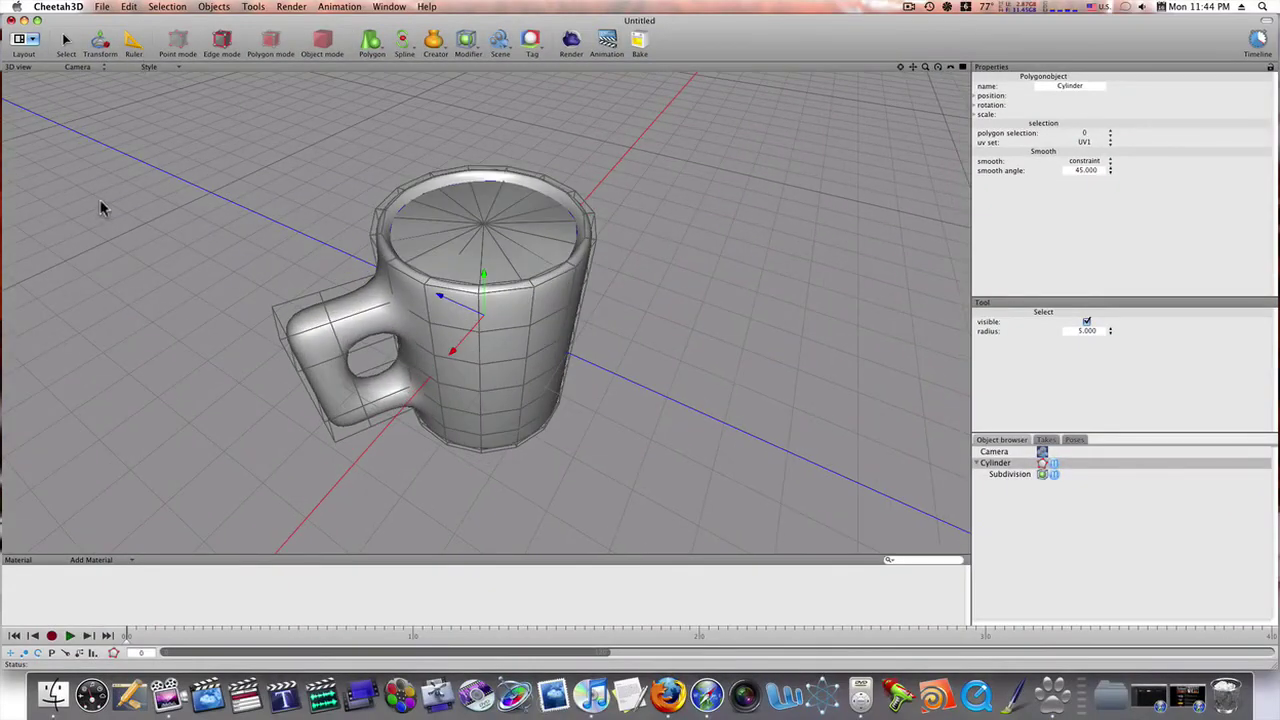
In polygon mode, select the polygons of the liquid surface inside the mug's rim.
click(65, 40)
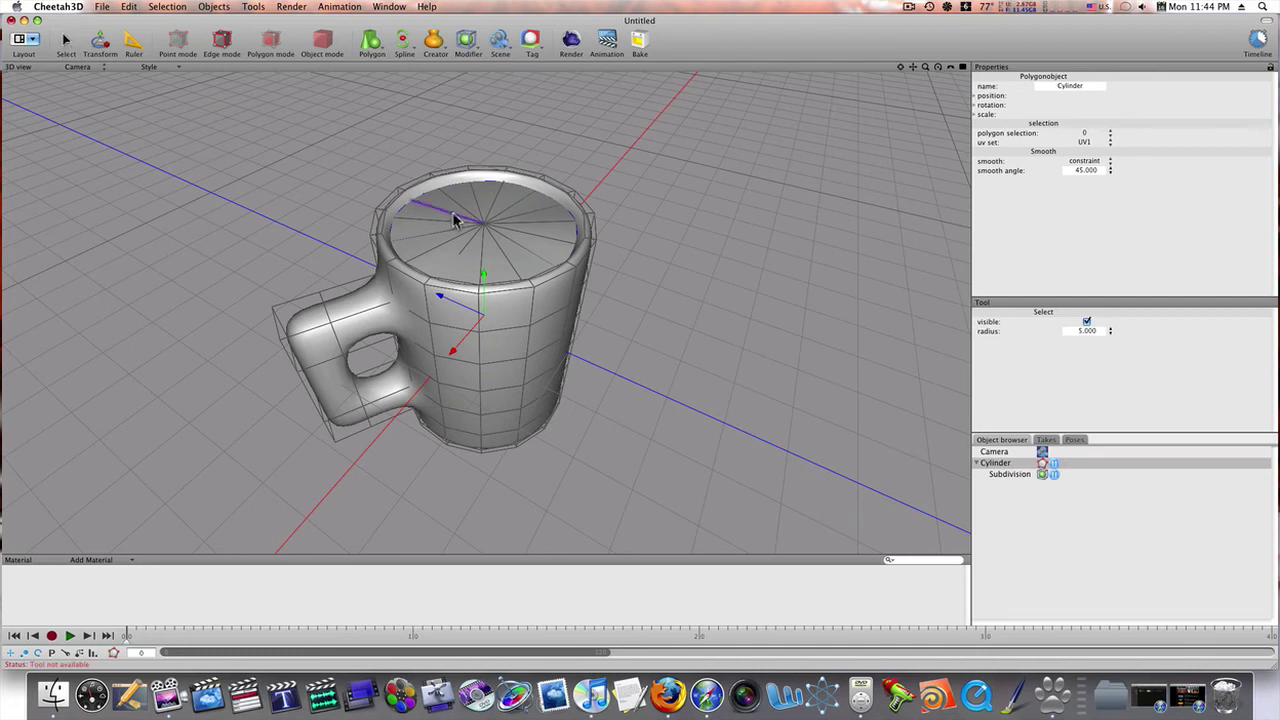
click(270, 40)
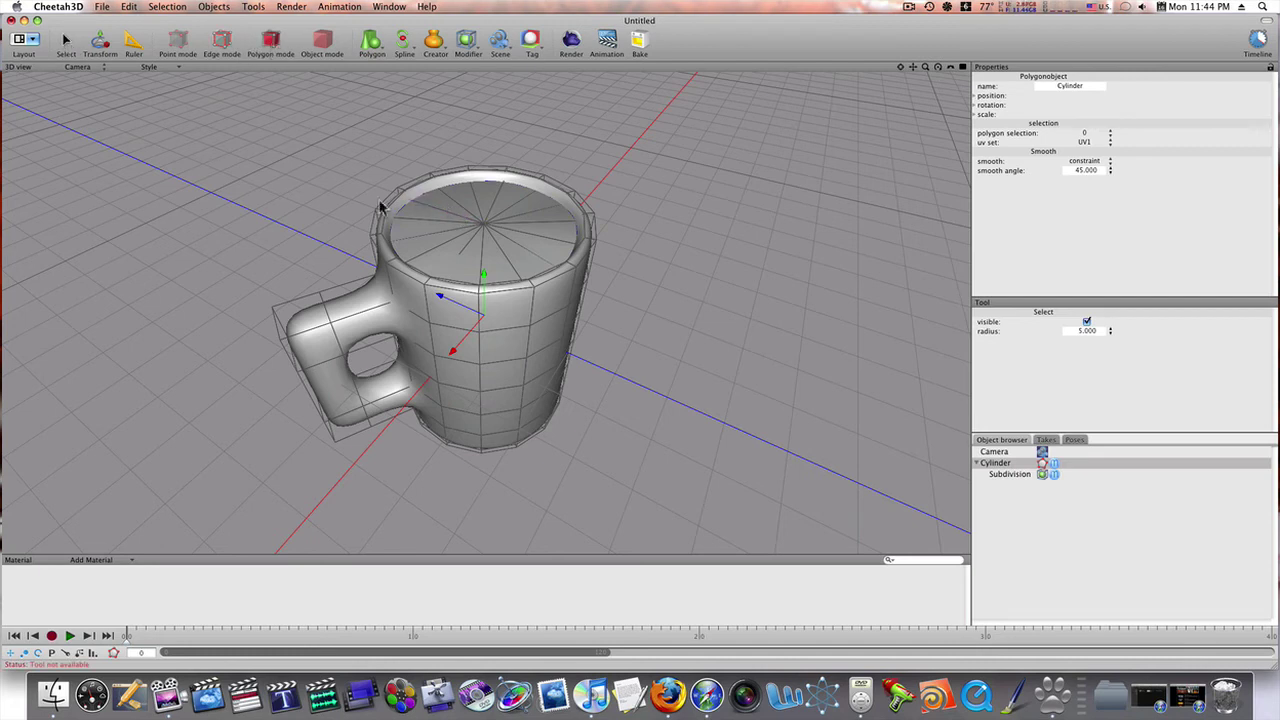
mouse_move(425, 215)
mouse_down()
mouse_move(450, 248)
mouse_move(514, 238)
mouse_move(466, 208)
mouse_up()
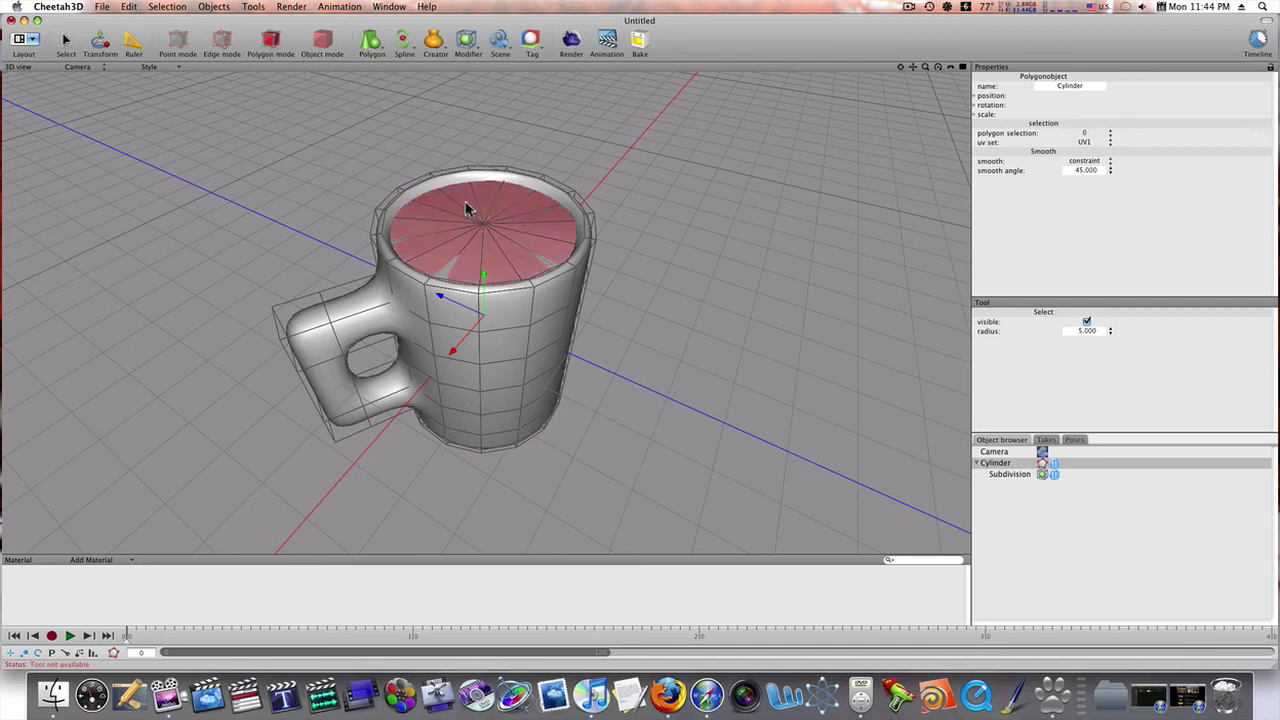
Add a new material with a blue color and assign it to the selected liquid surface polygons.
click(108, 561)
click(100, 594)
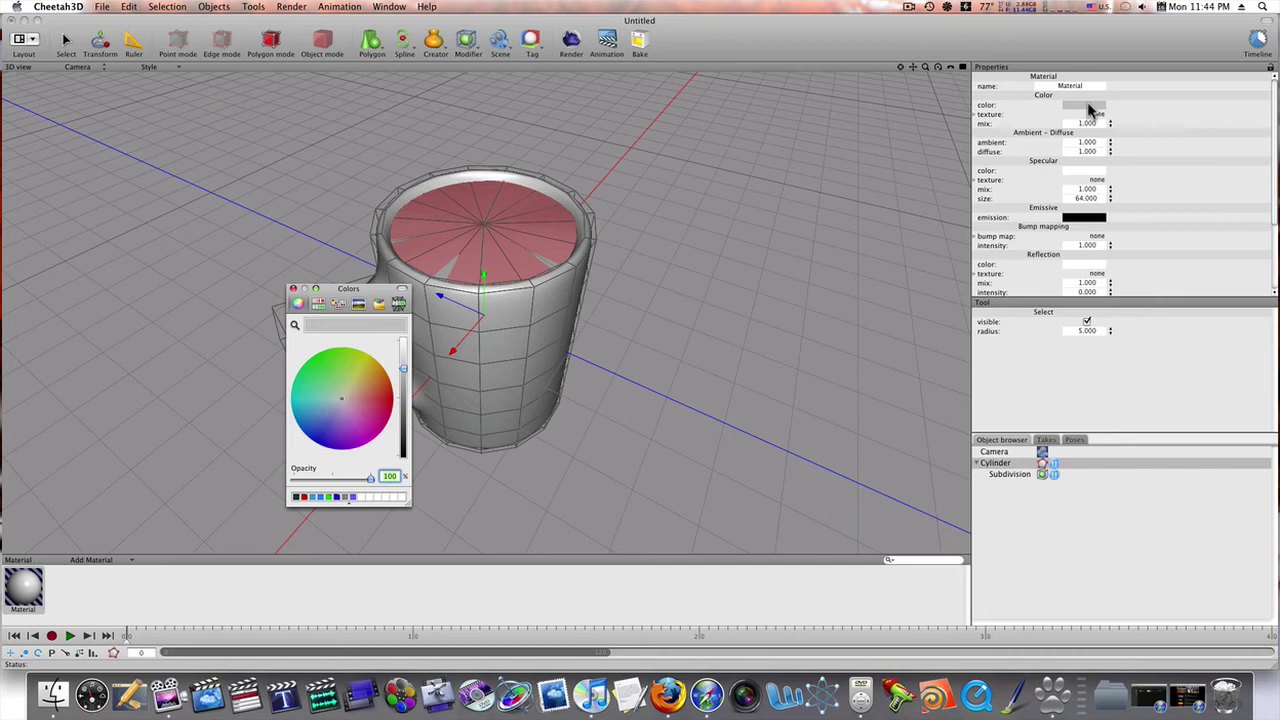
click(314, 427)
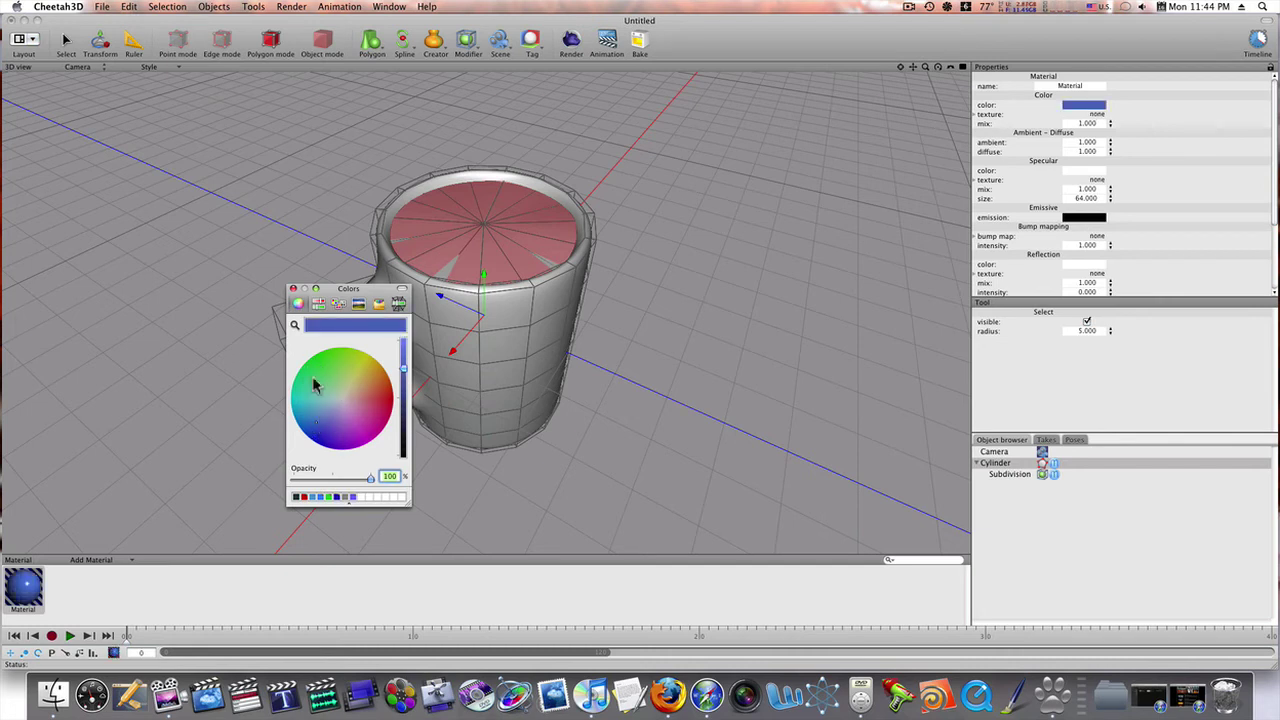
click(293, 289)
drag(24, 585, 455, 262)
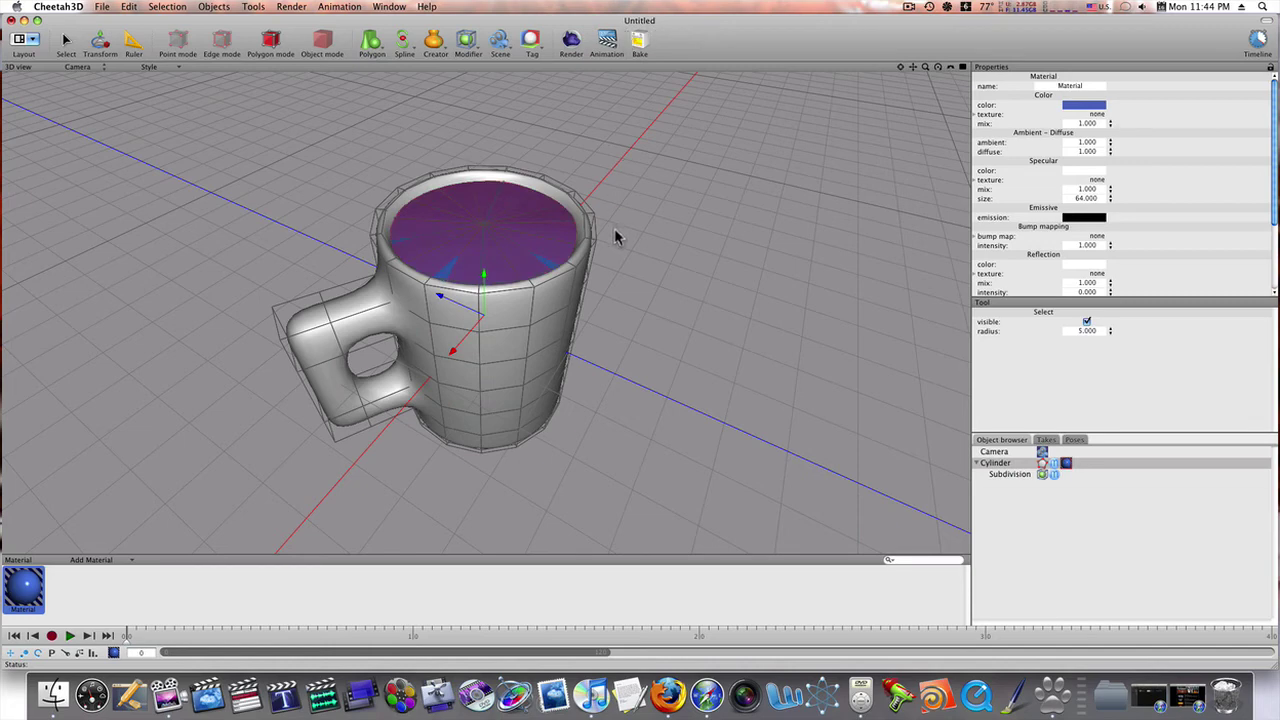
Render the whole mug from a slightly lower viewing angle, examine the image and close the render window.
right_drag(641, 268, 603, 244)
scroll(705, 300, up, 2)
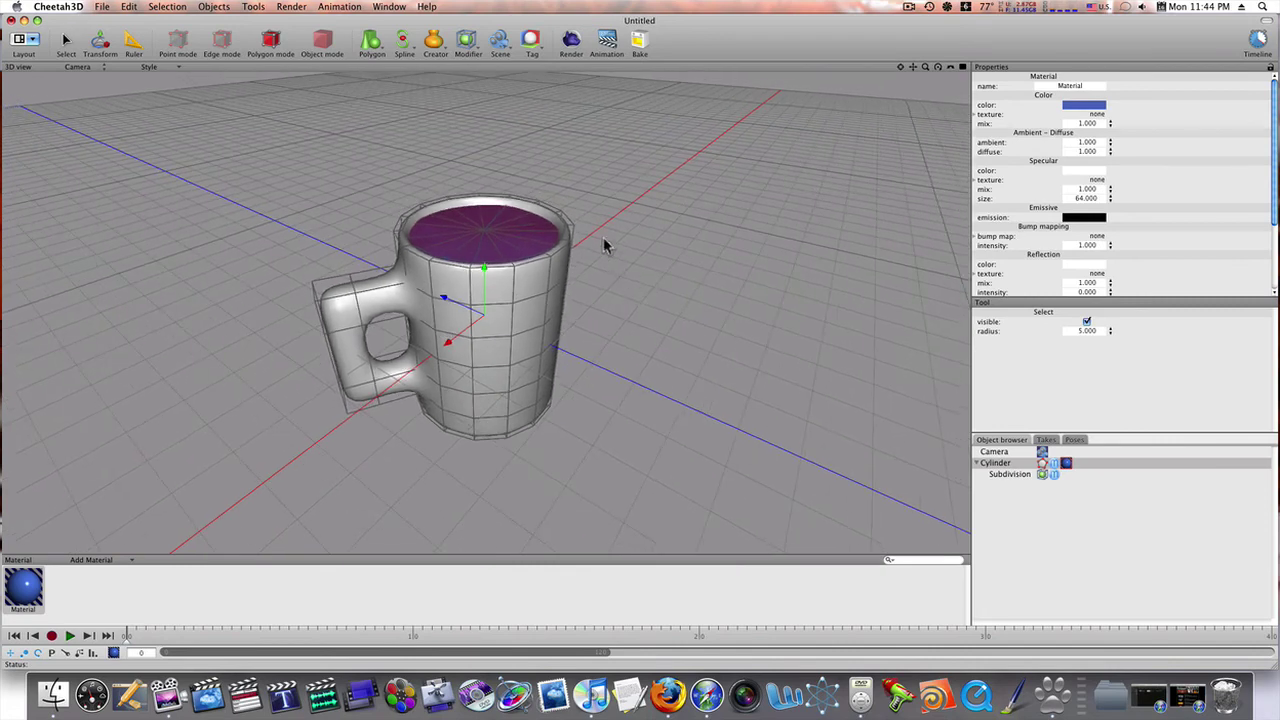
click(573, 50)
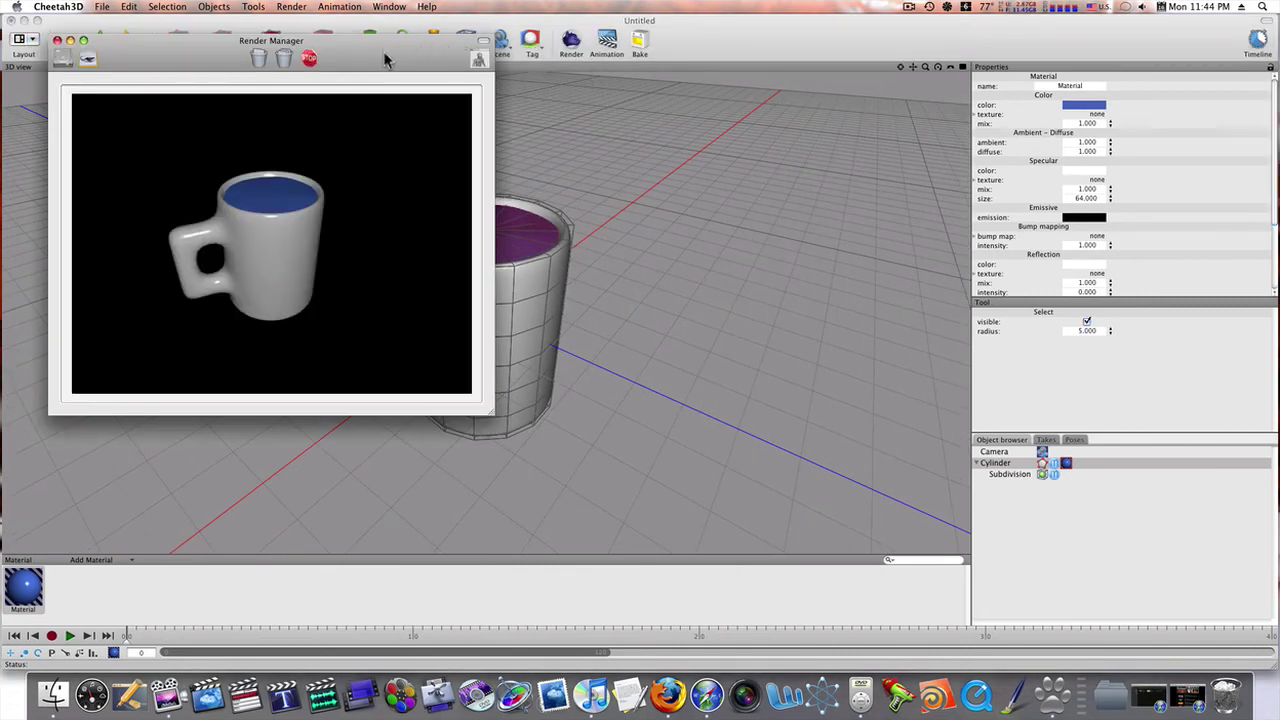
drag(385, 60, 552, 105)
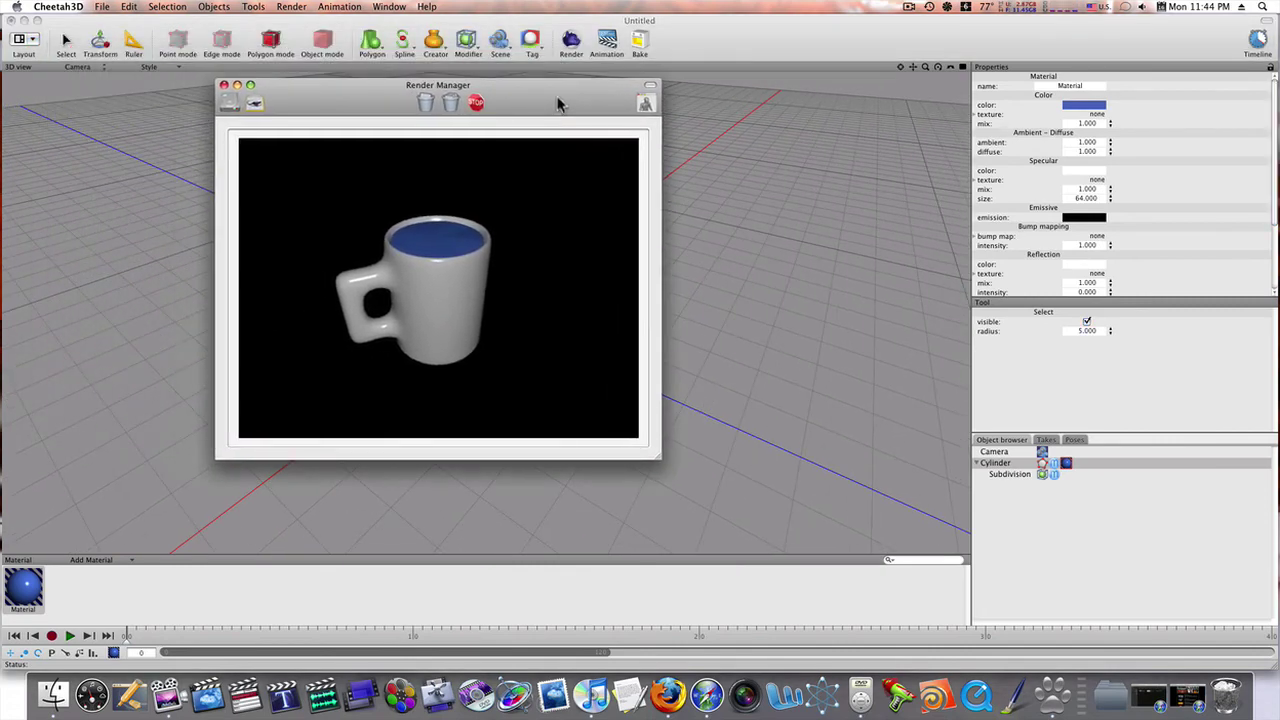
click(225, 86)
Render the mug again in a closer view to examine the liquid surface, and close the render window.
scroll(530, 205, up, 5)
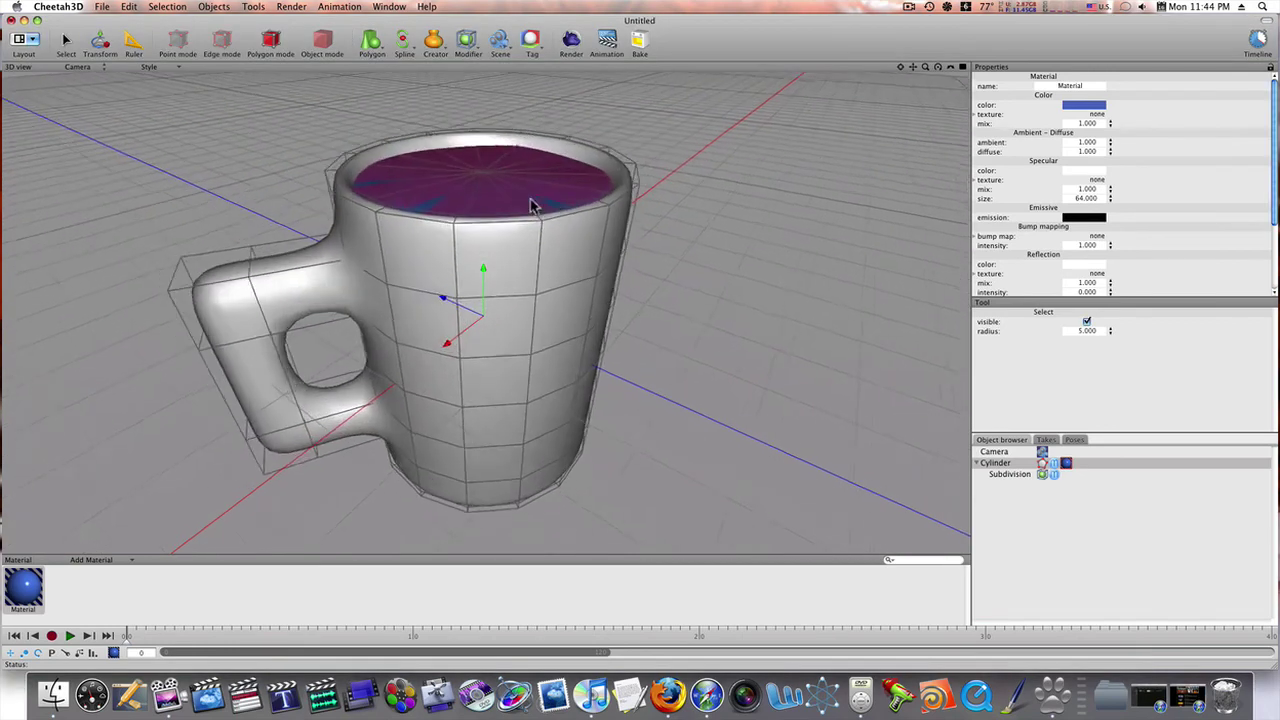
scroll(530, 205, up, 3)
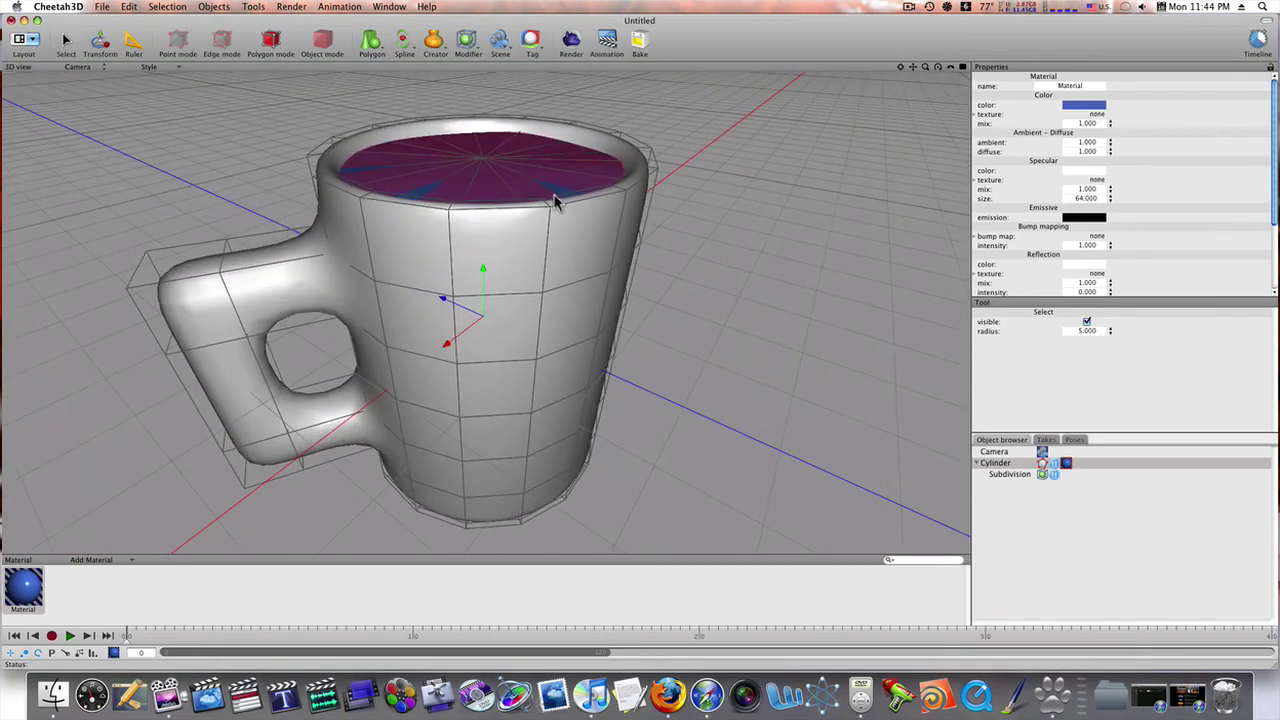
click(572, 41)
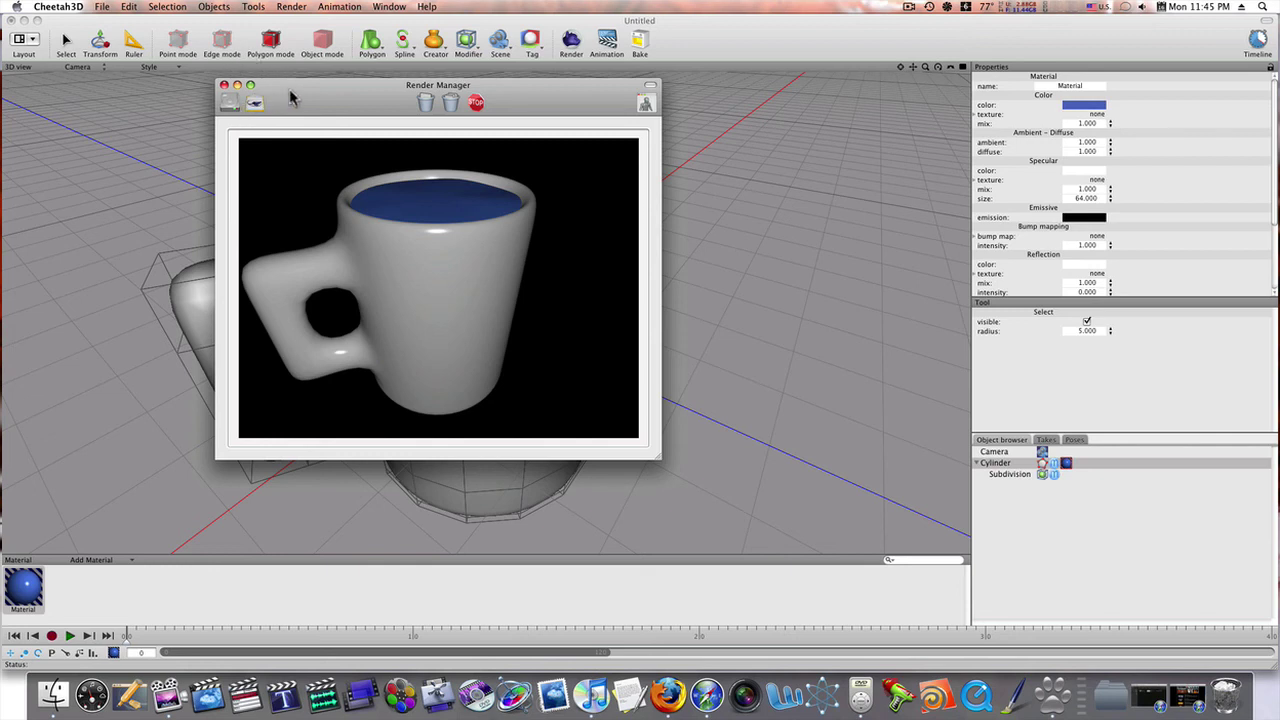
drag(303, 105, 311, 121)
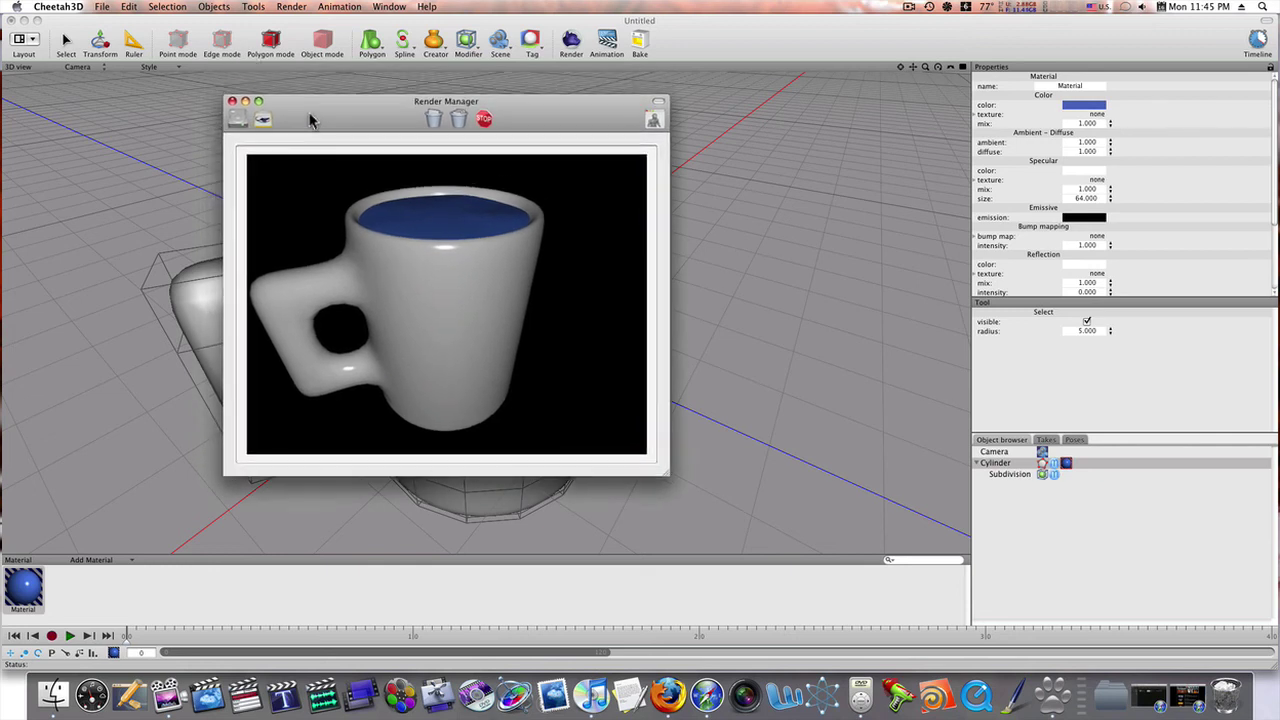
click(233, 102)
click(260, 242)
click(414, 292)
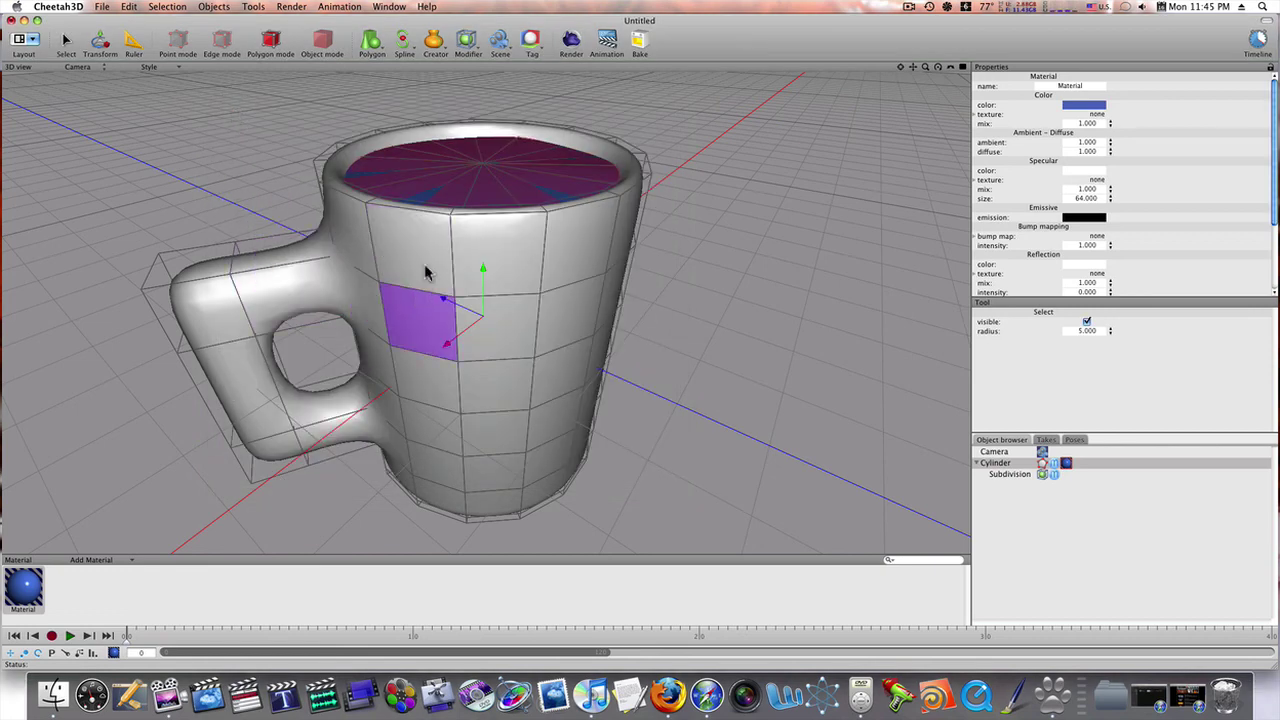
click(551, 257)
click(400, 214)
click(378, 155)
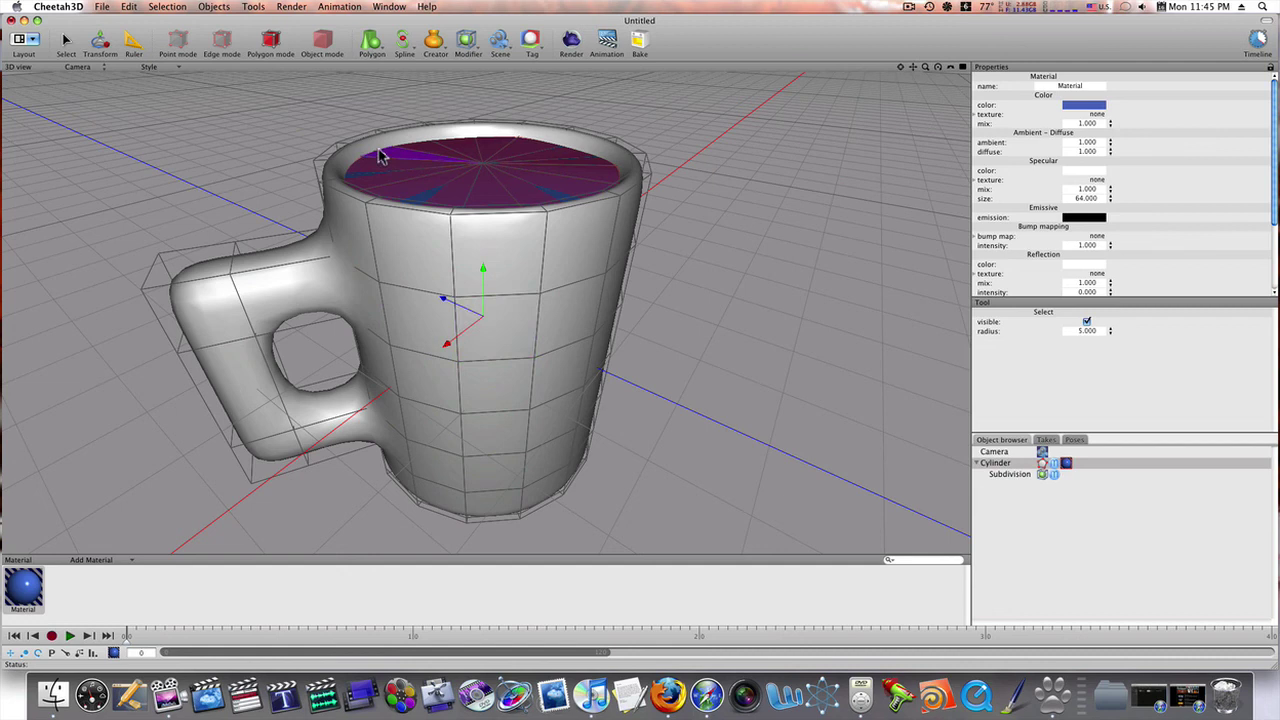
click(512, 193)
click(490, 197)
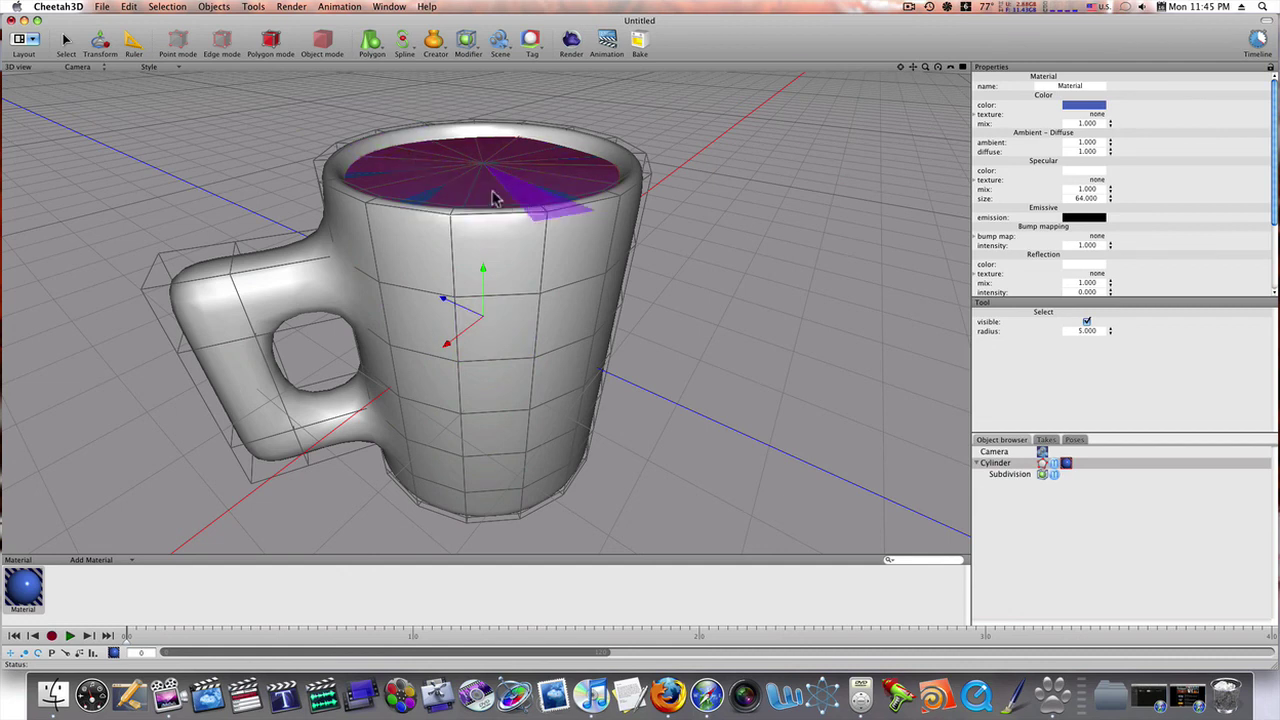